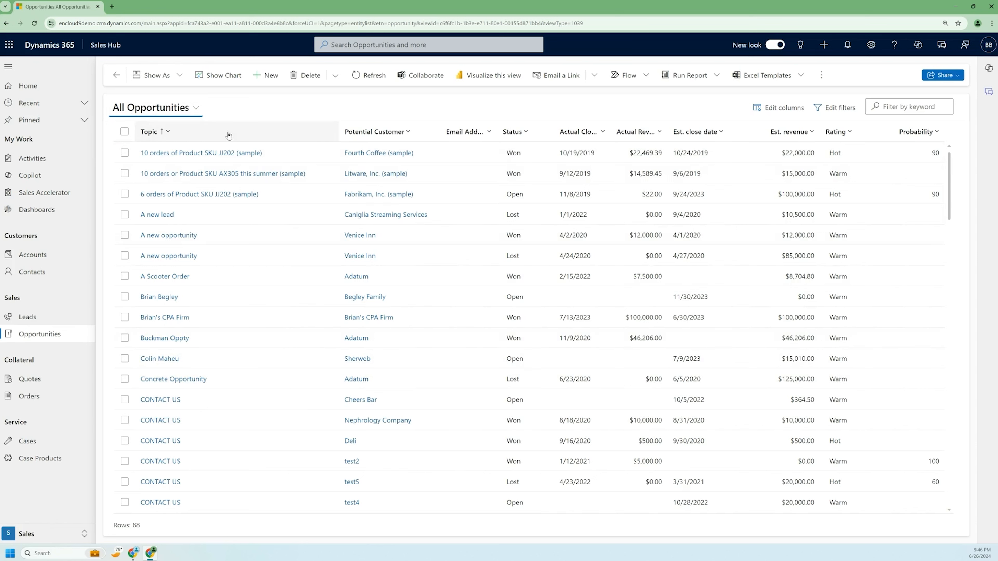
Sort the opportunities list by Status from A to Z and switch the order to Z to A.
click(528, 135)
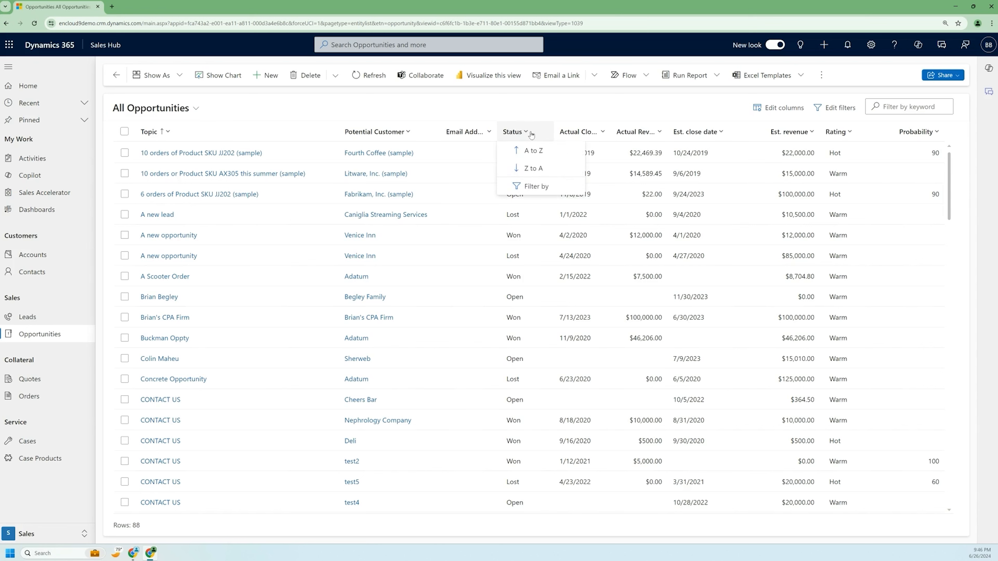
click(537, 152)
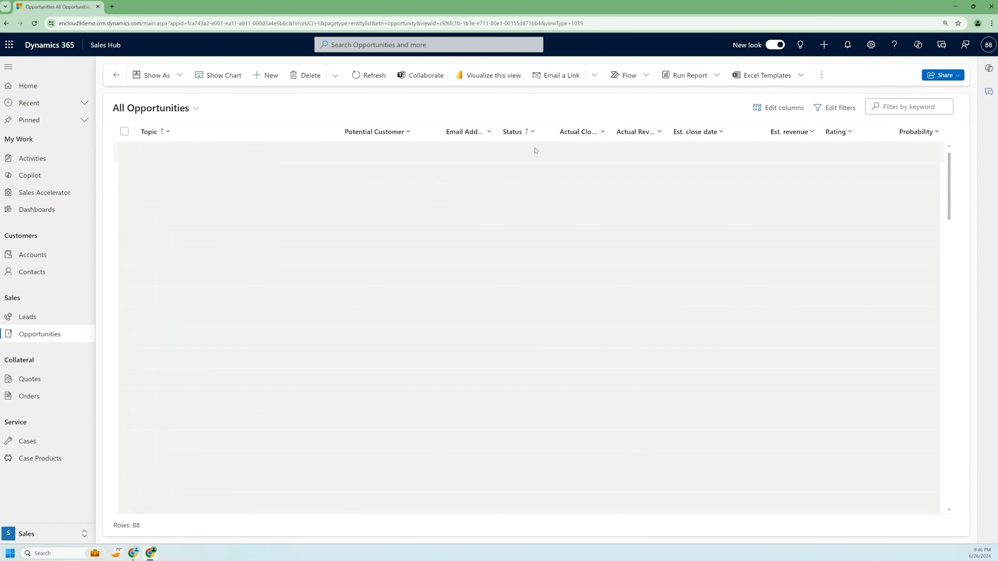
click(534, 133)
click(533, 167)
Filter the opportunities list to records whose Status equals Open.
click(537, 133)
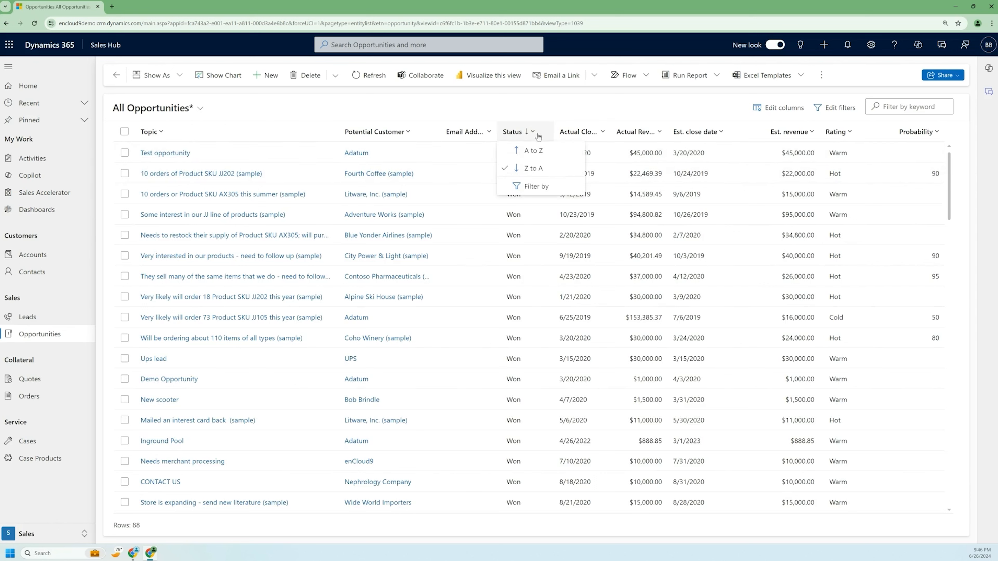
click(536, 185)
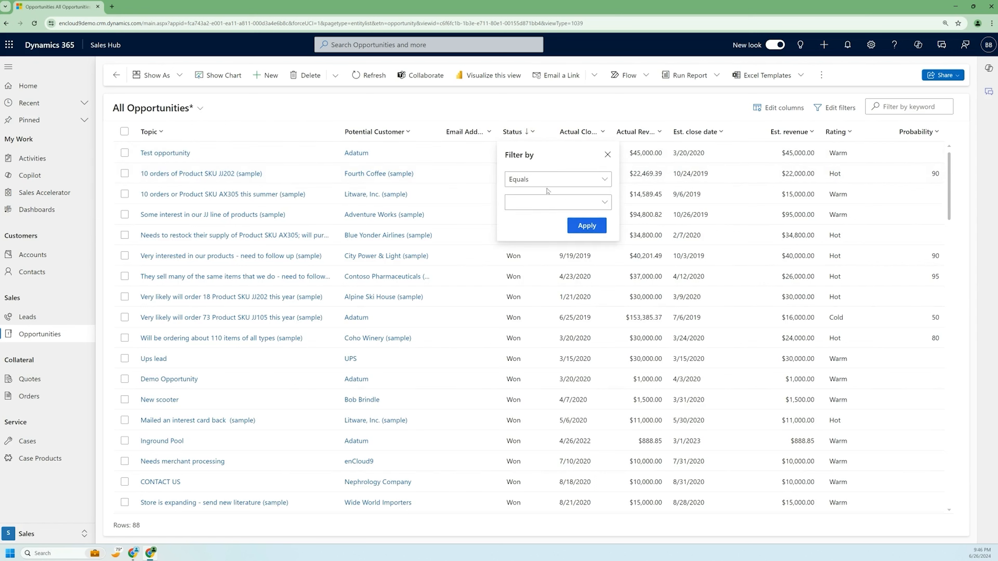
click(607, 202)
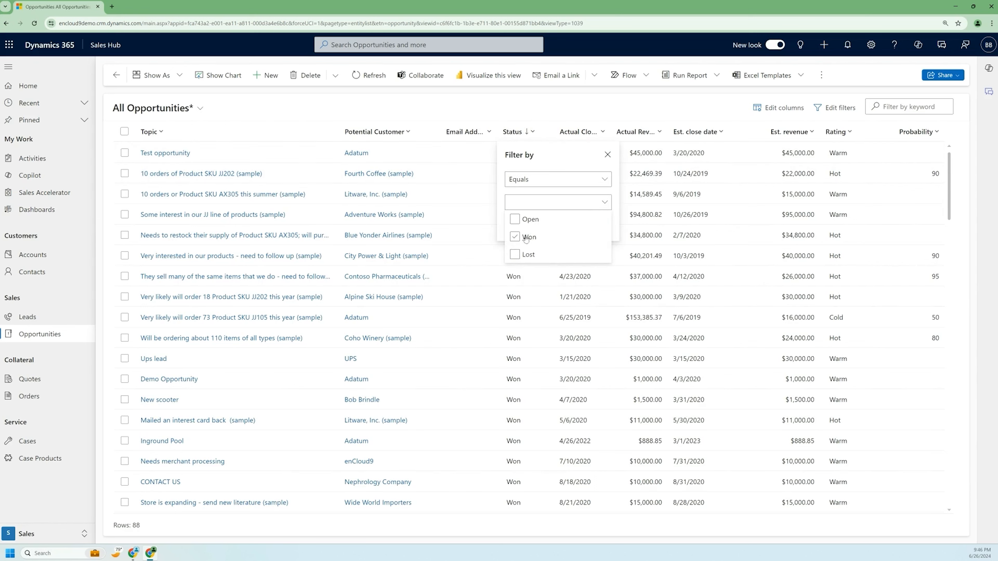
click(515, 219)
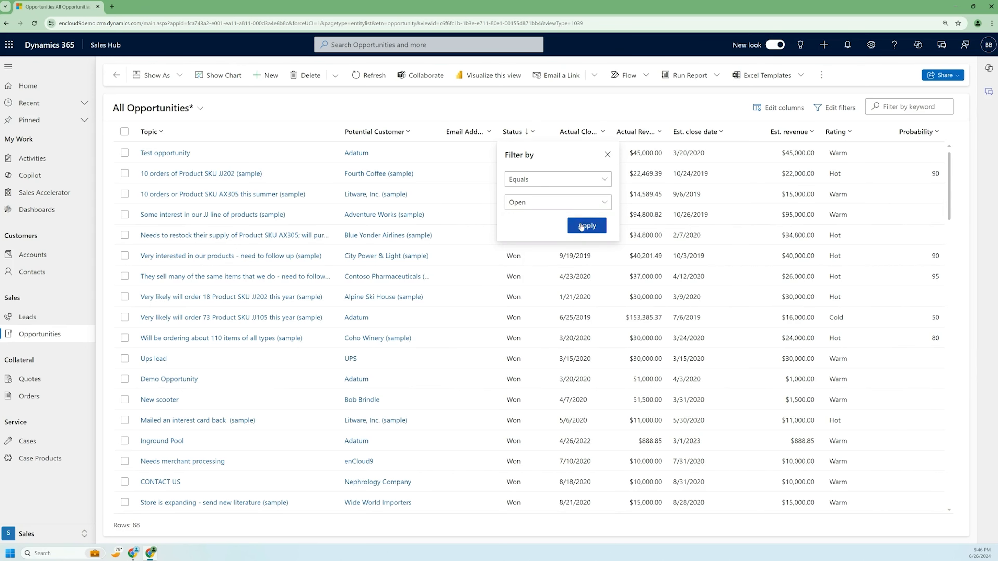
click(583, 226)
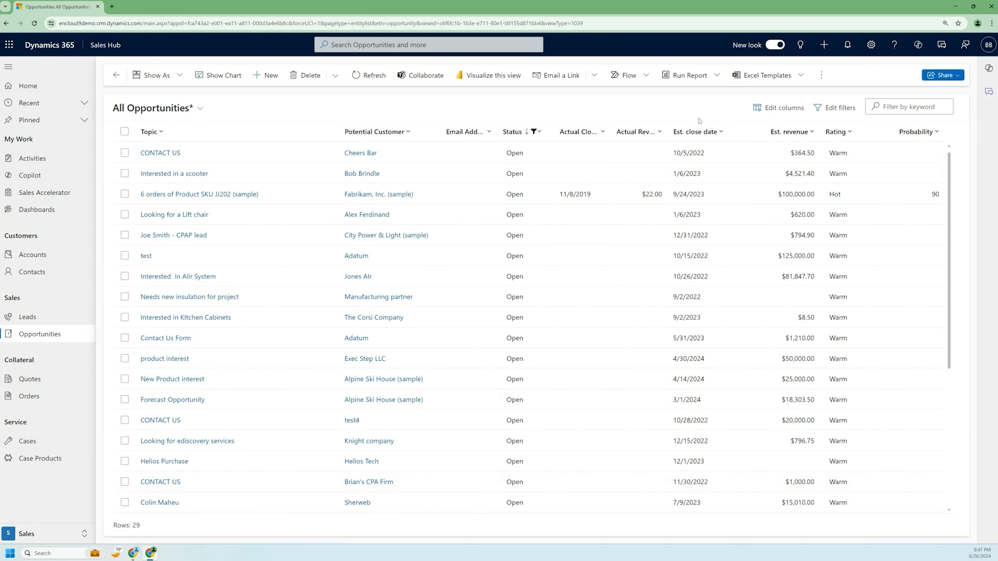
Filter the opportunities to those with an estimated close date on or before 1/1/2024.
click(724, 134)
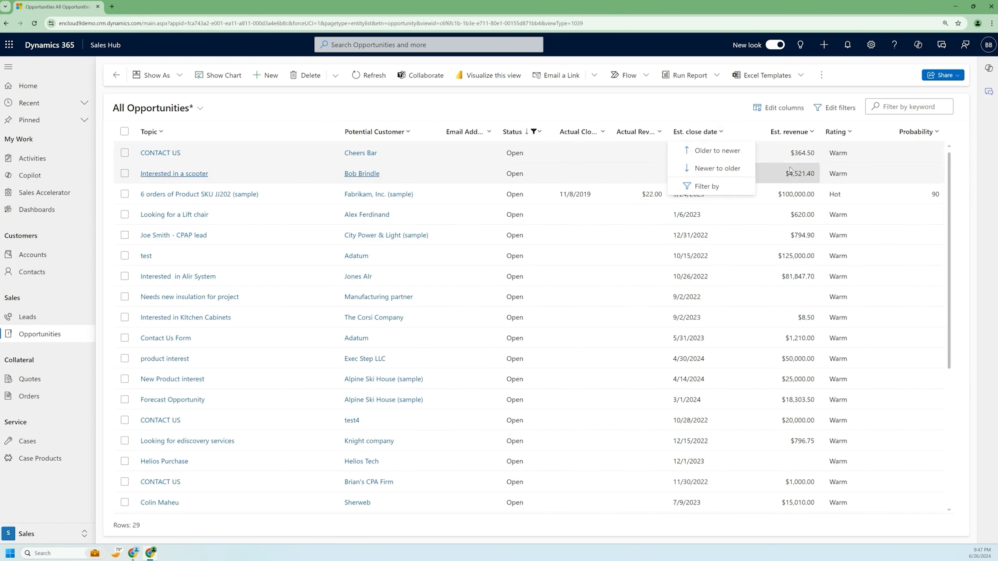
click(705, 186)
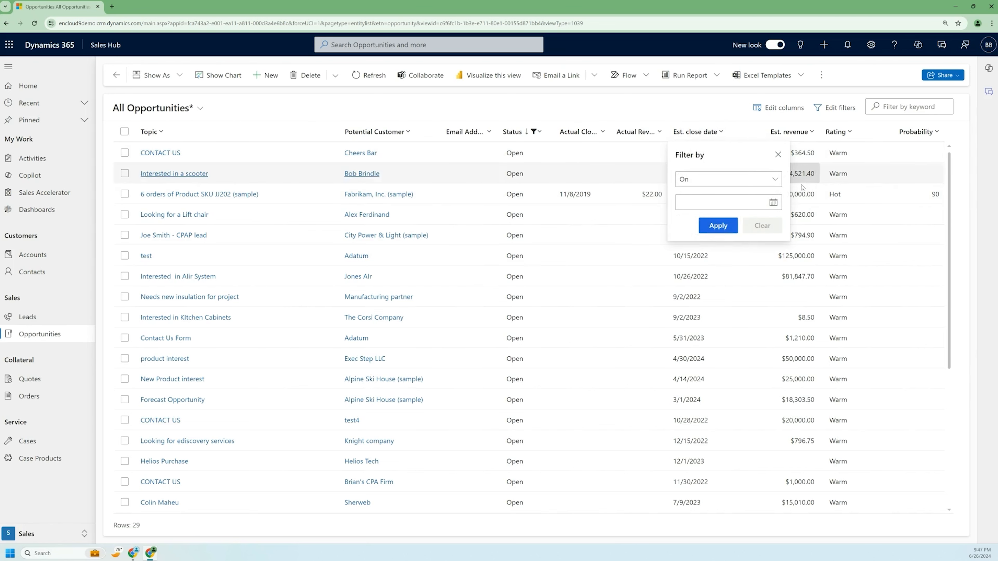
click(774, 179)
click(699, 231)
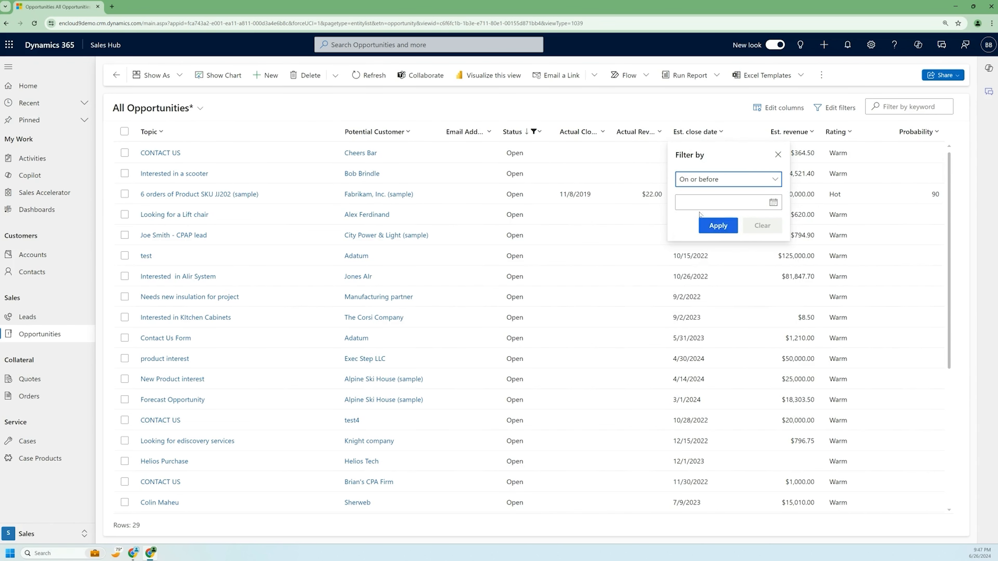
click(695, 201)
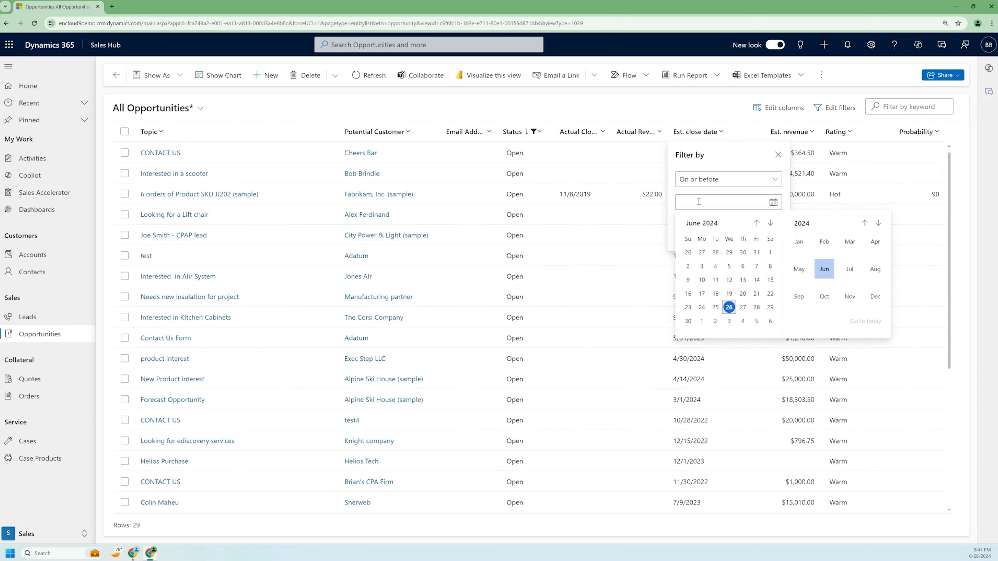
click(798, 241)
click(702, 253)
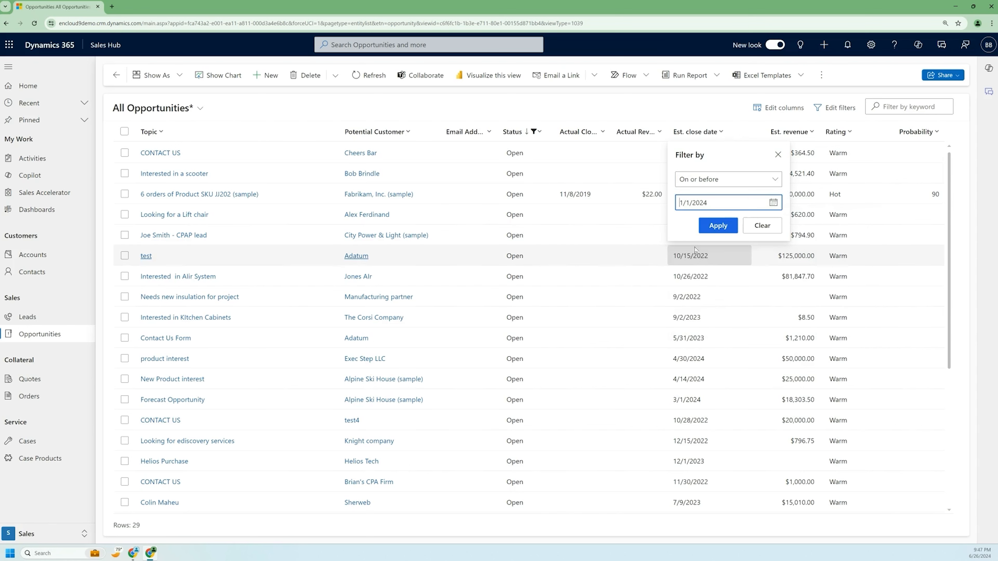
click(719, 232)
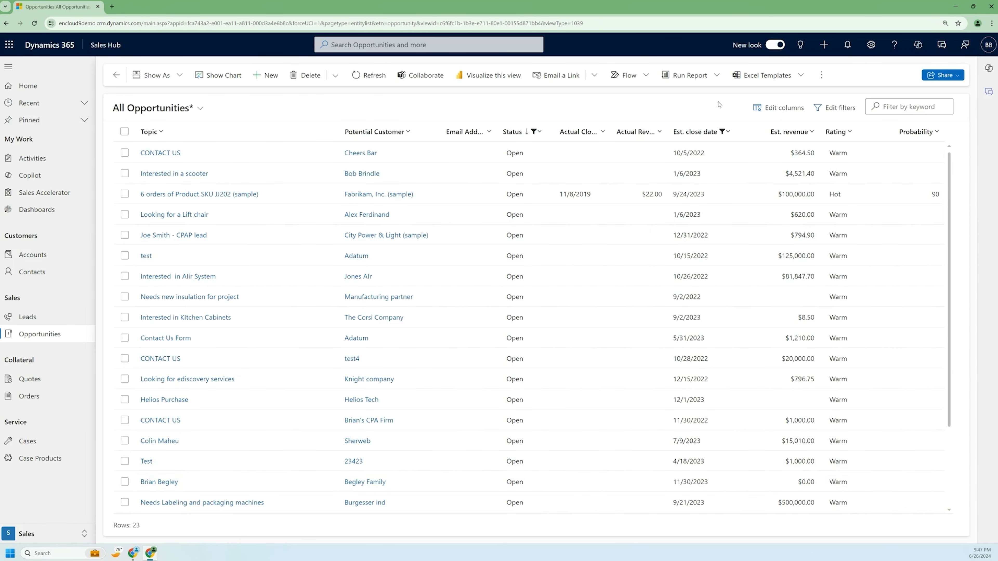
Start editing the columns of the opportunities view and remove the Email Address column.
click(778, 108)
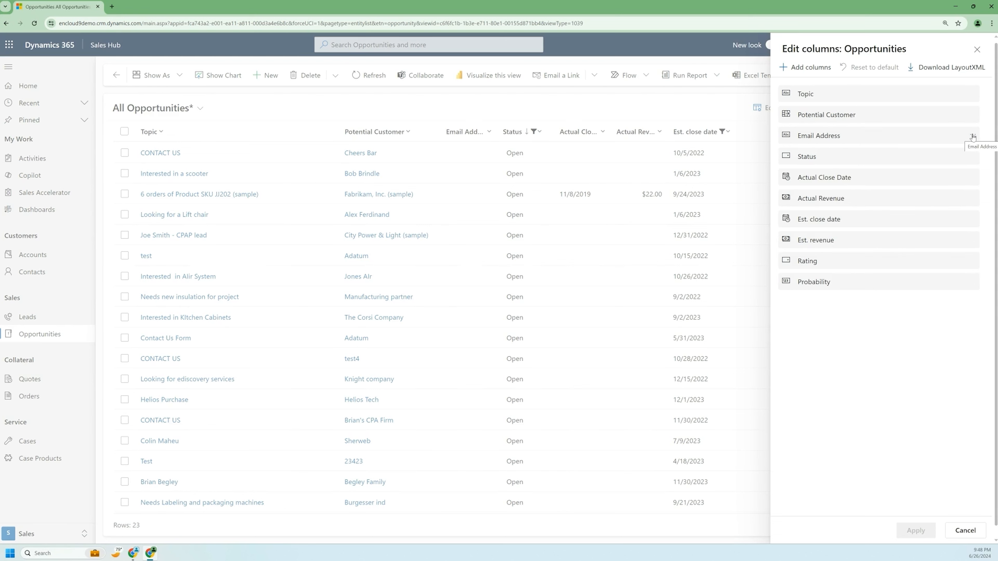
click(972, 137)
click(930, 150)
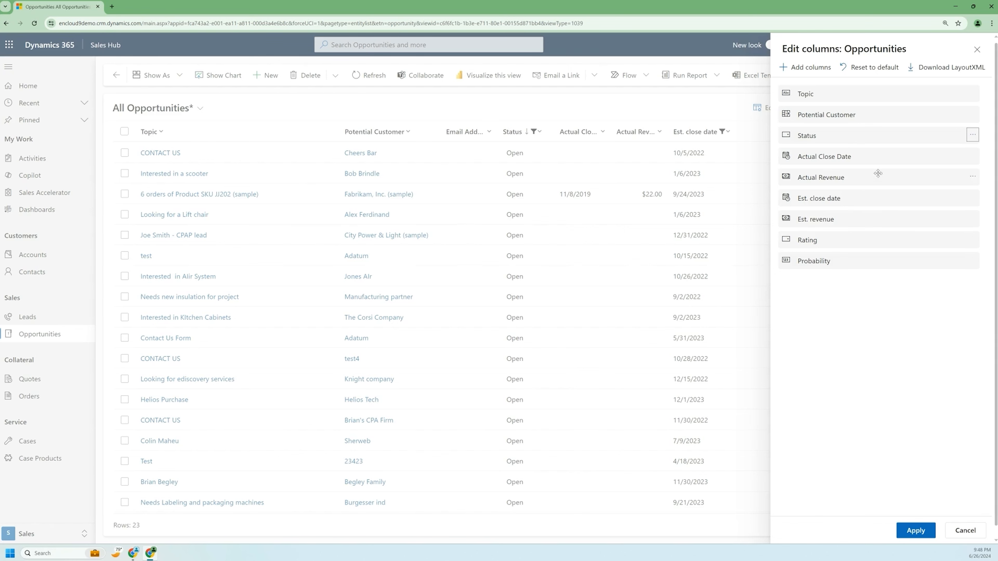
Add the Source Campaign column to the view, place it directly after Status and apply the column changes.
click(809, 69)
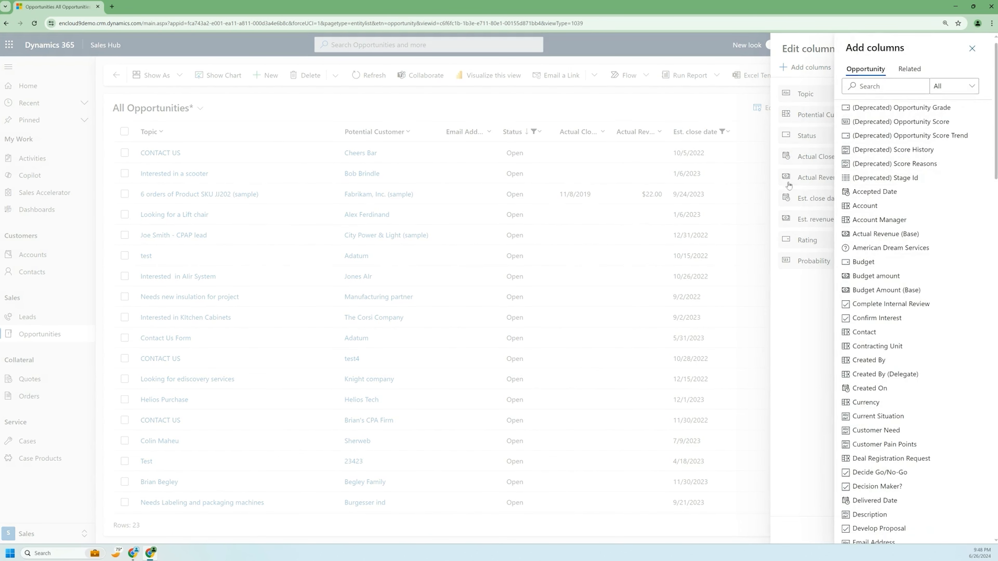
click(876, 86)
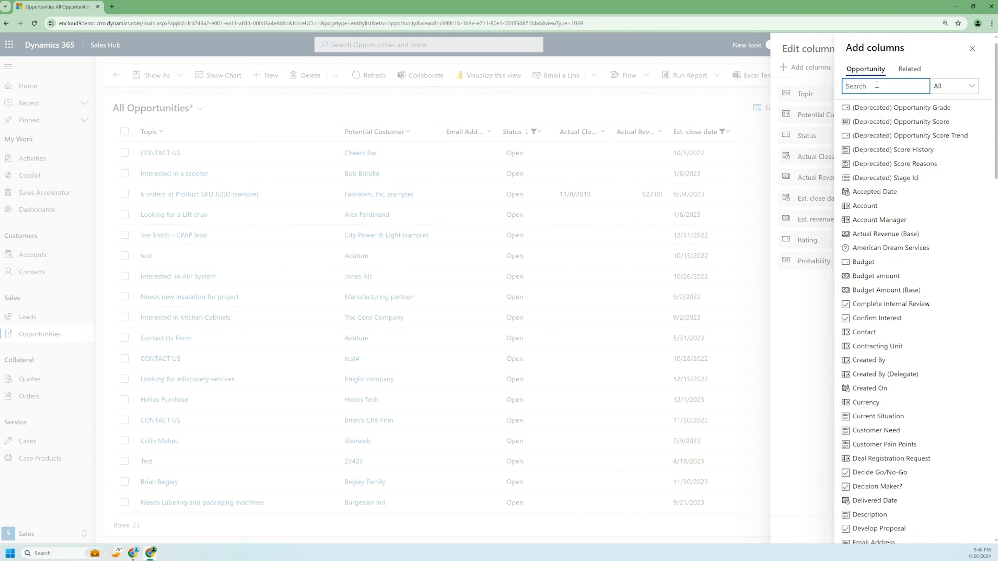
text(source)
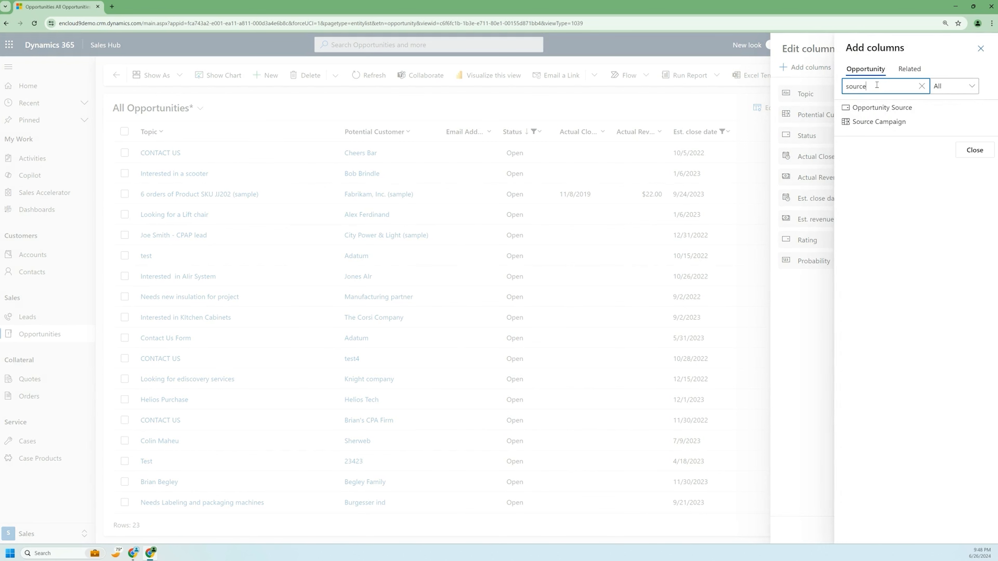
click(871, 125)
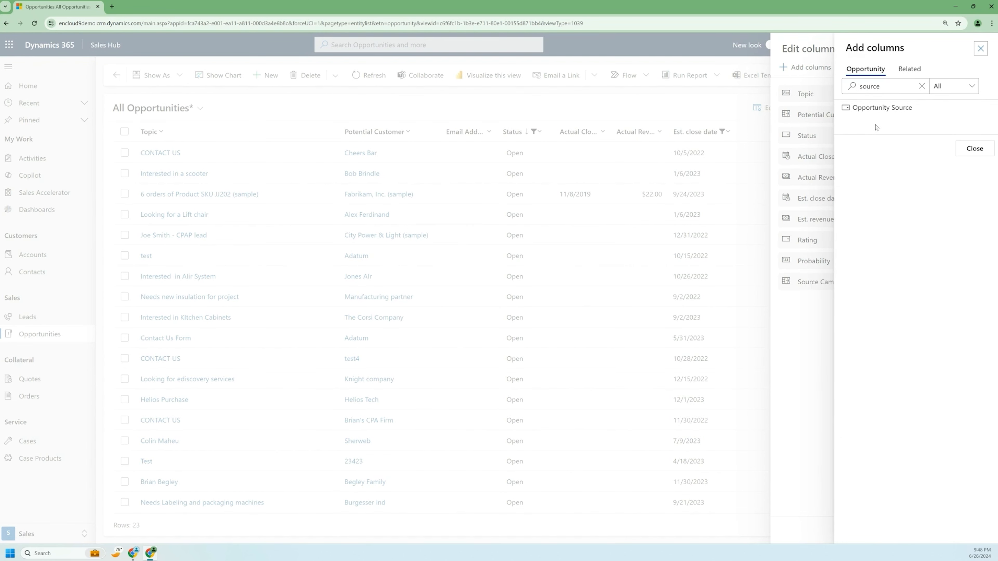
click(974, 149)
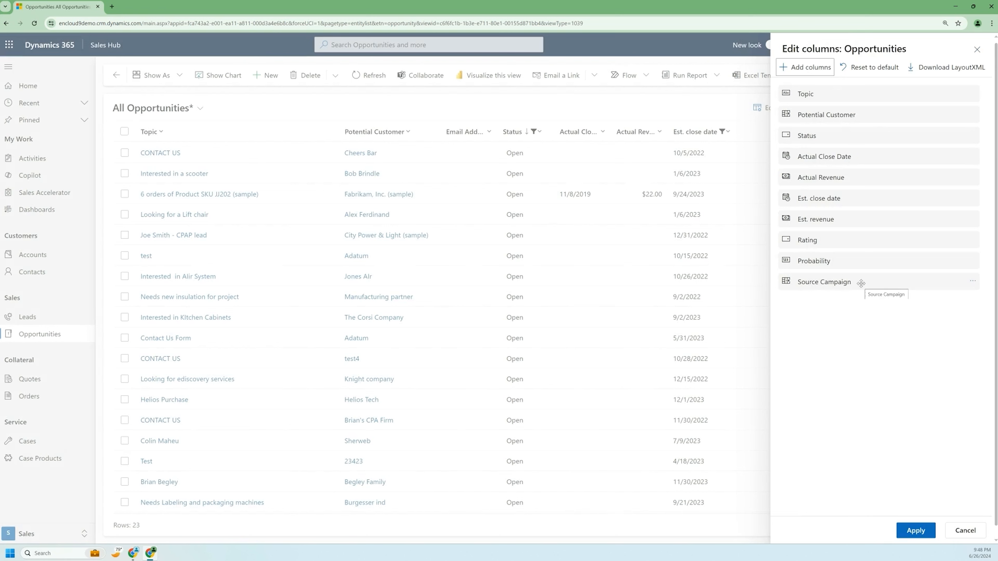
drag(861, 283, 859, 153)
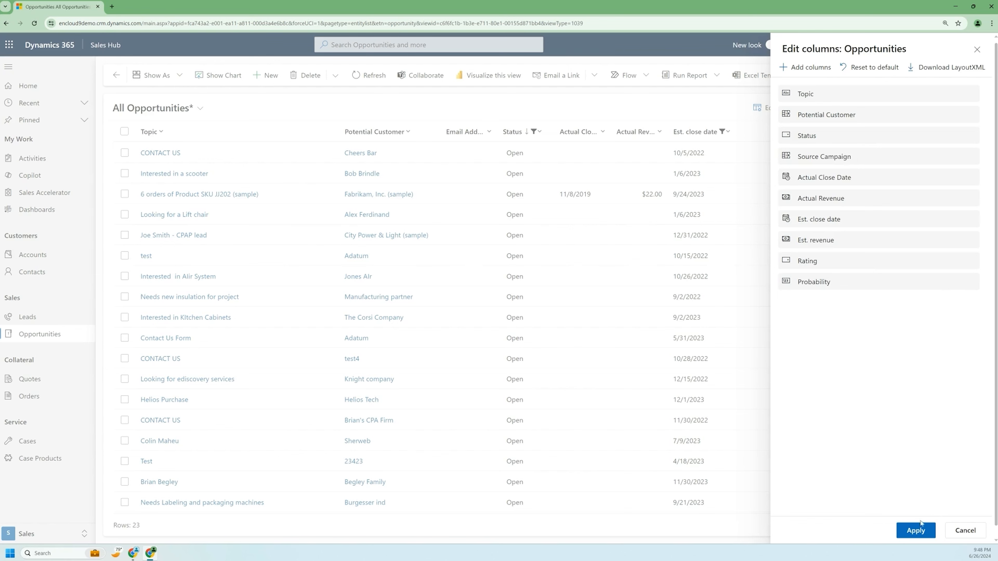
click(916, 531)
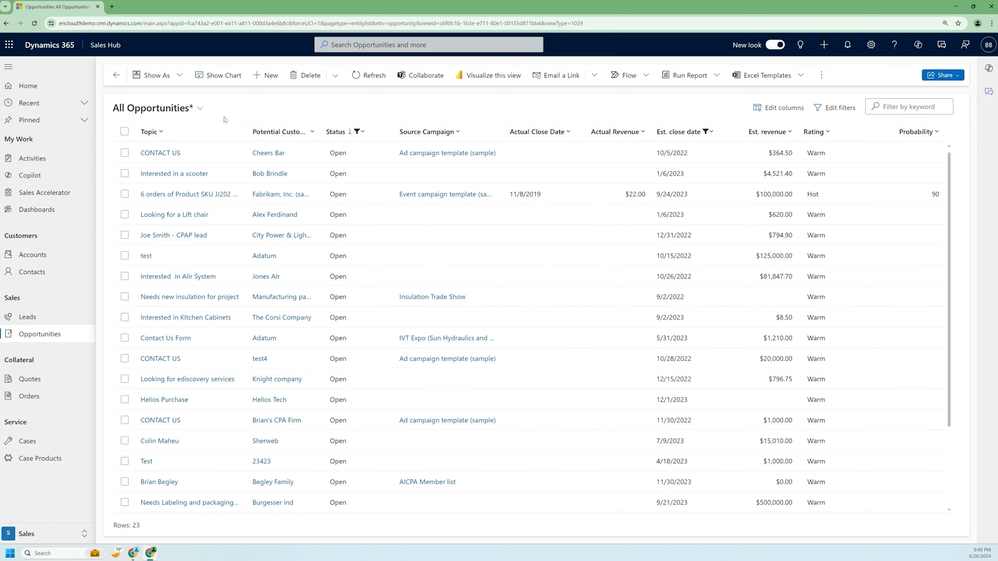
Save the modified list as a new view named "All Opportunities won with close date before 12/31/2023".
click(202, 109)
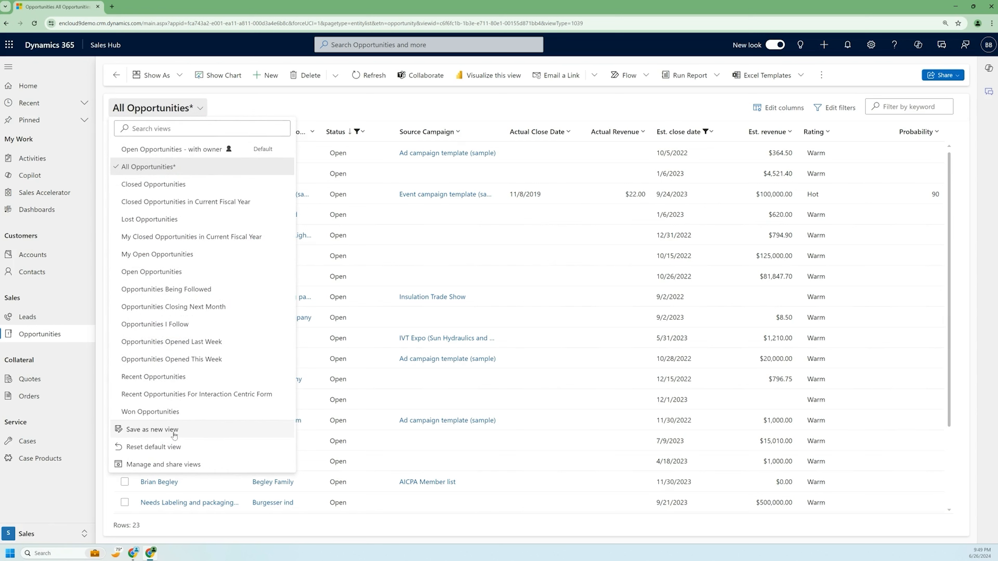
click(161, 432)
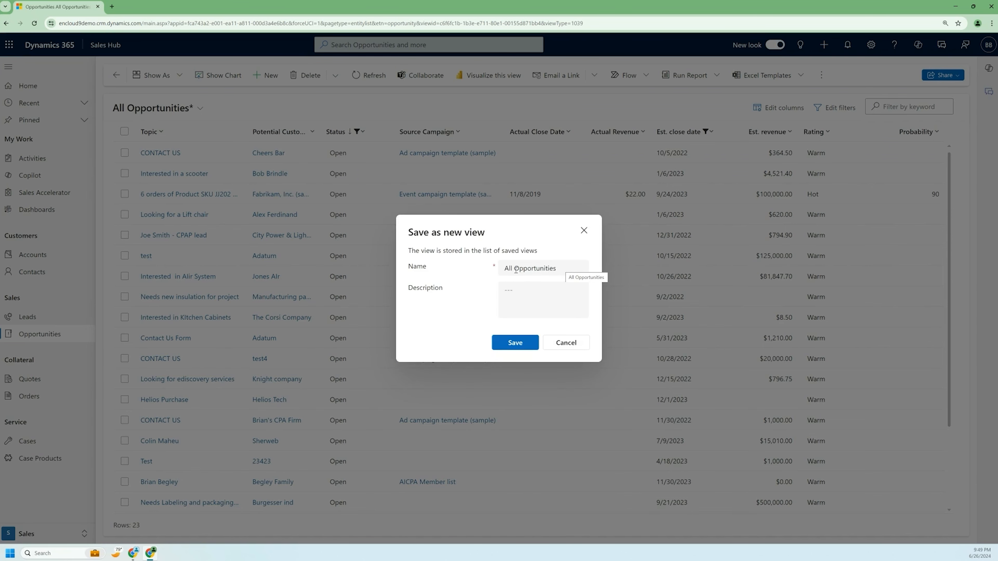
click(562, 270)
text(th clos)
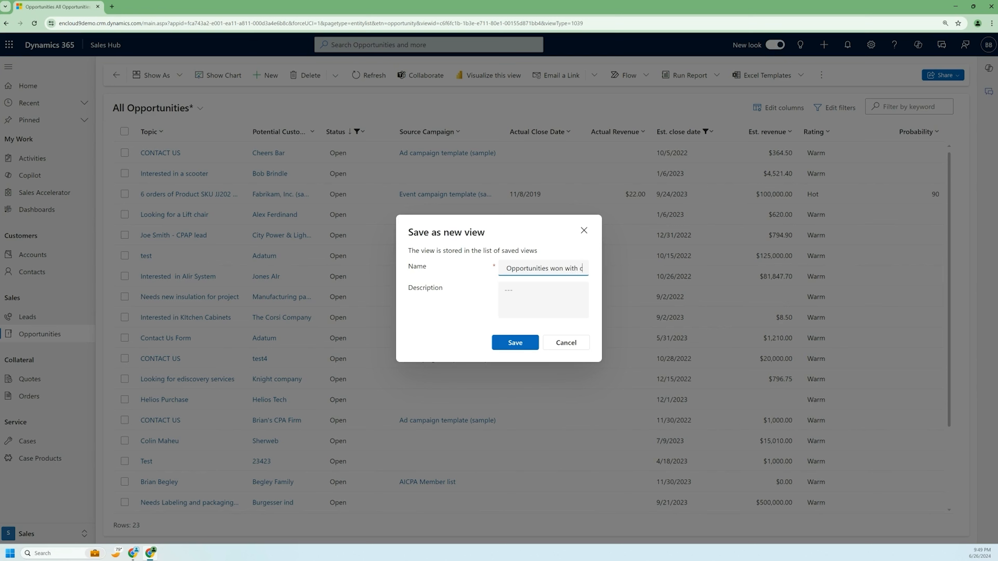
text(e date before)
text( 12/31/)
text(2023)
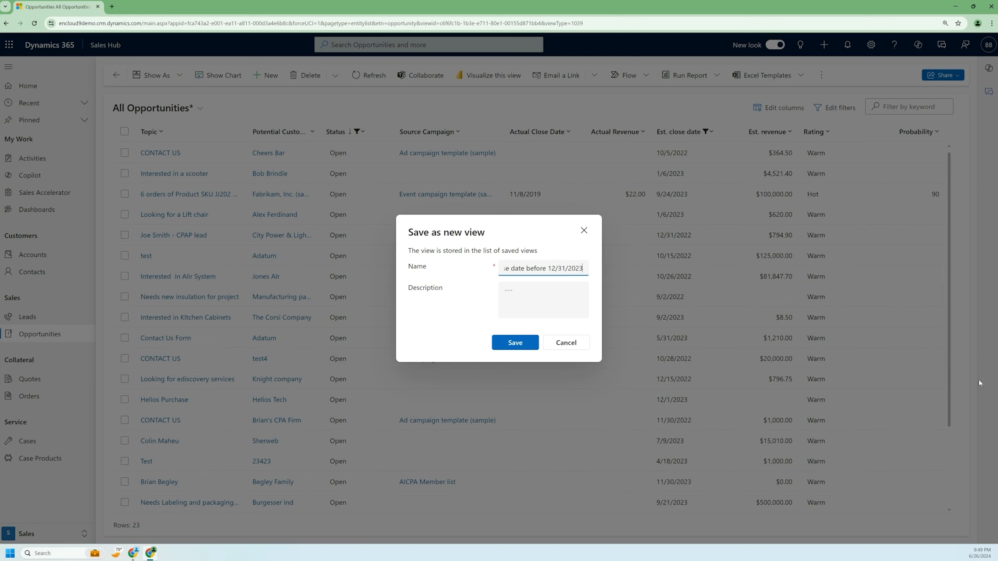
click(517, 343)
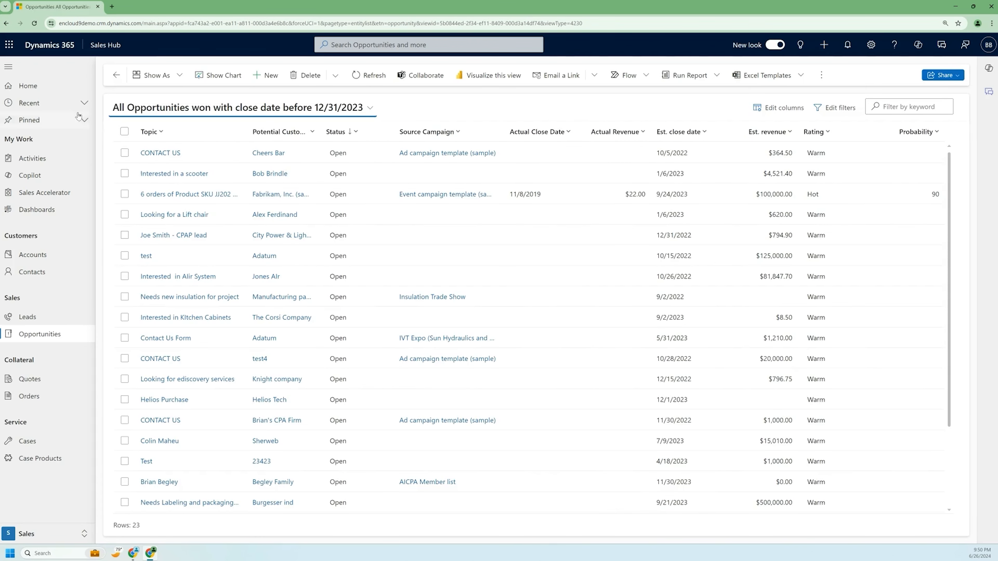
click(370, 108)
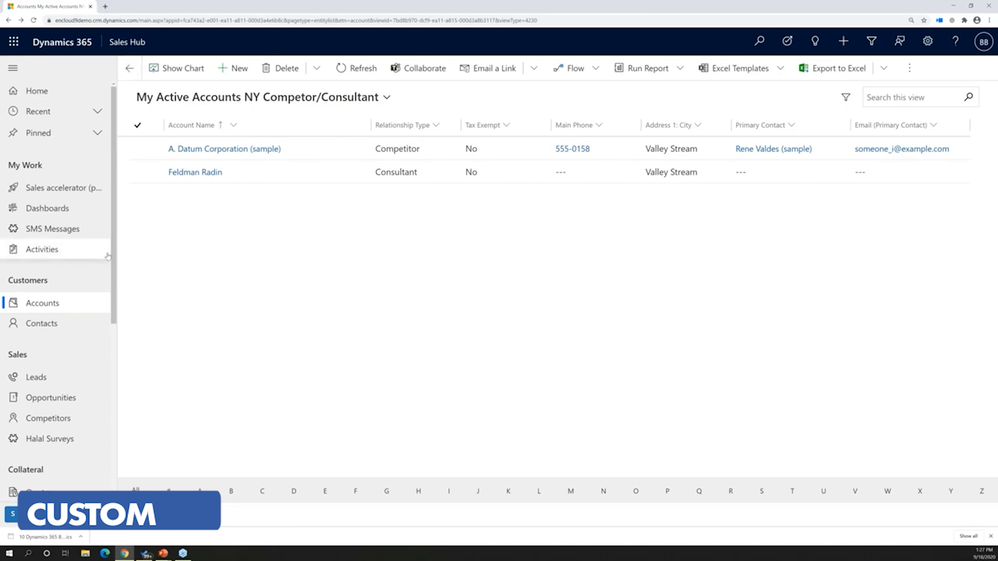
Go to the dashboards and look through the available system dashboards and the components of the Sales Dashboard.
click(46, 214)
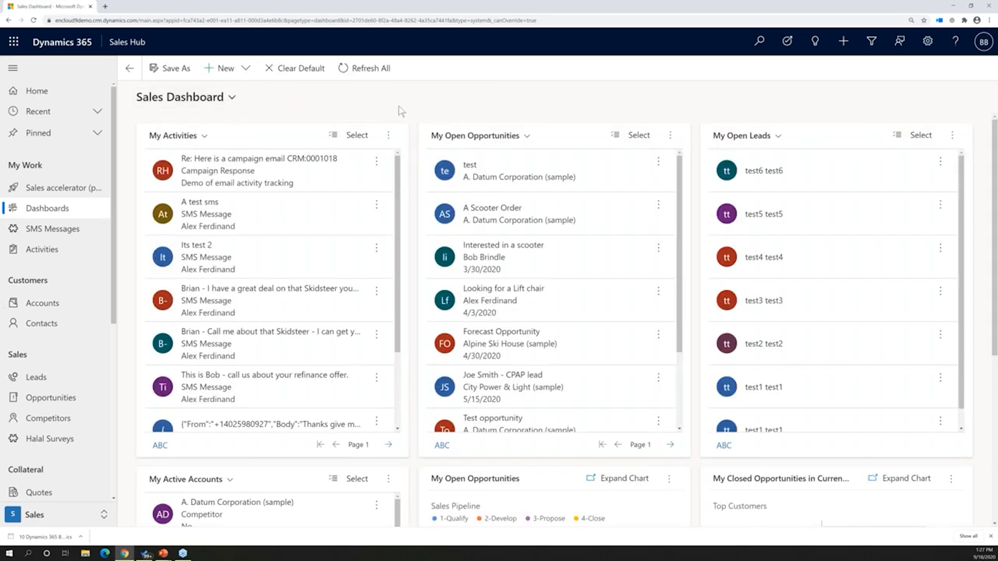
click(232, 98)
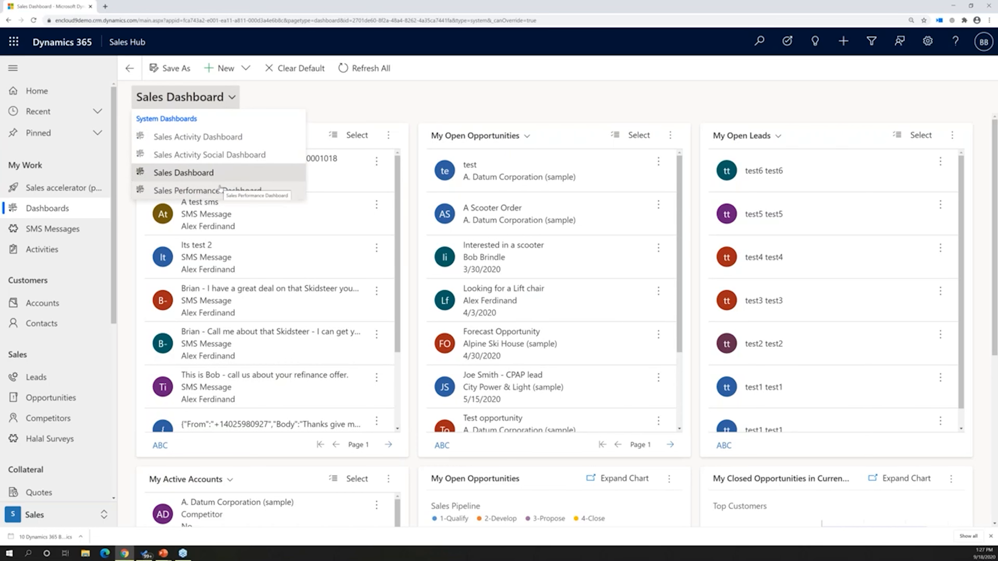
click(514, 98)
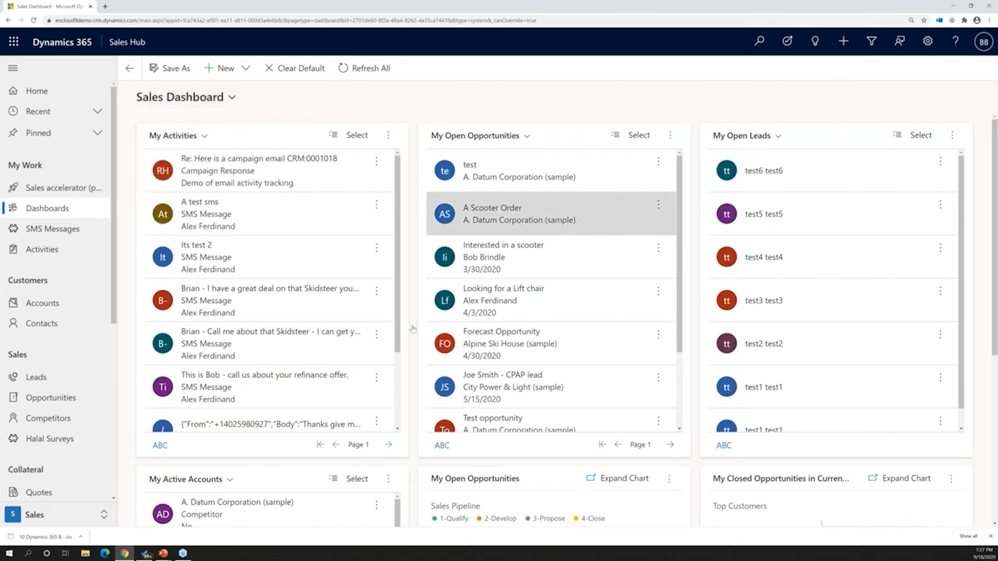
scroll(412, 329, down, 2)
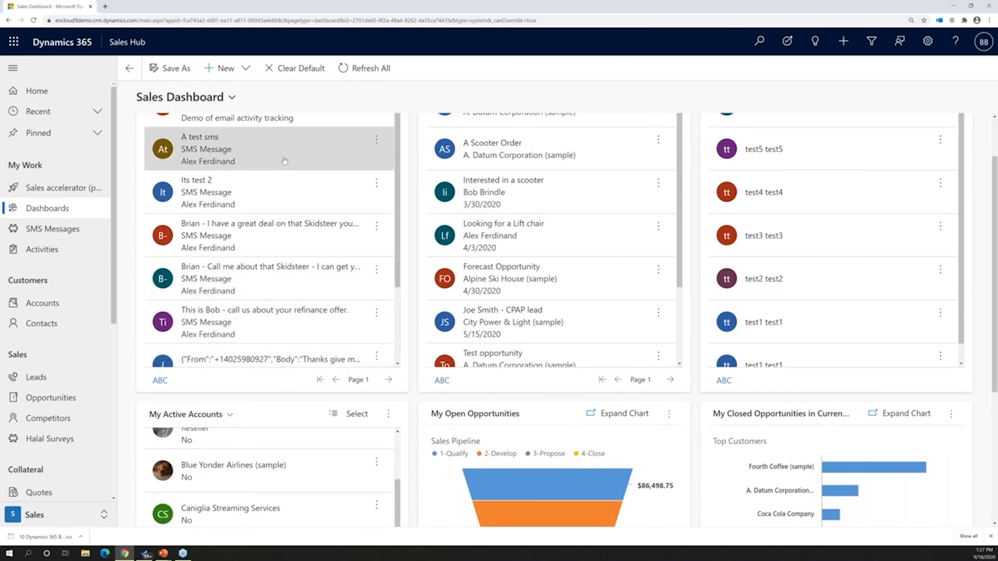
Create a new Dynamics 365 dashboard with the 2-Column Regular Dashboard layout and maximize its editor window.
click(240, 70)
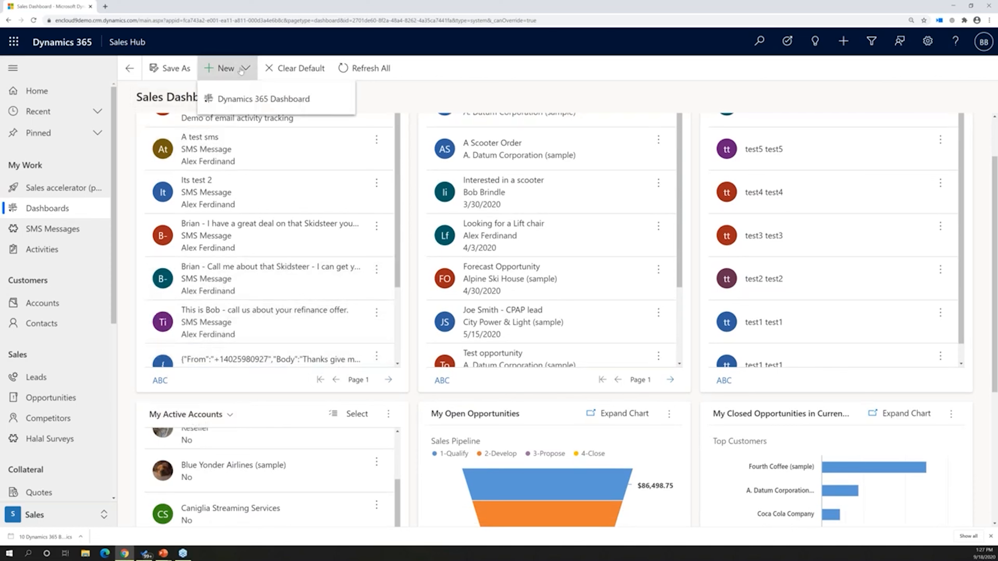
click(238, 99)
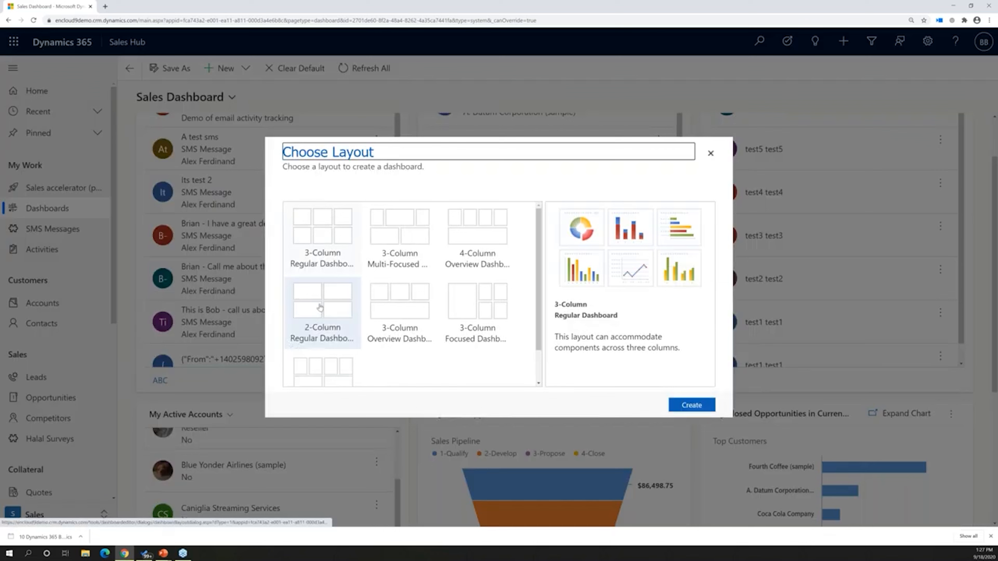
click(321, 302)
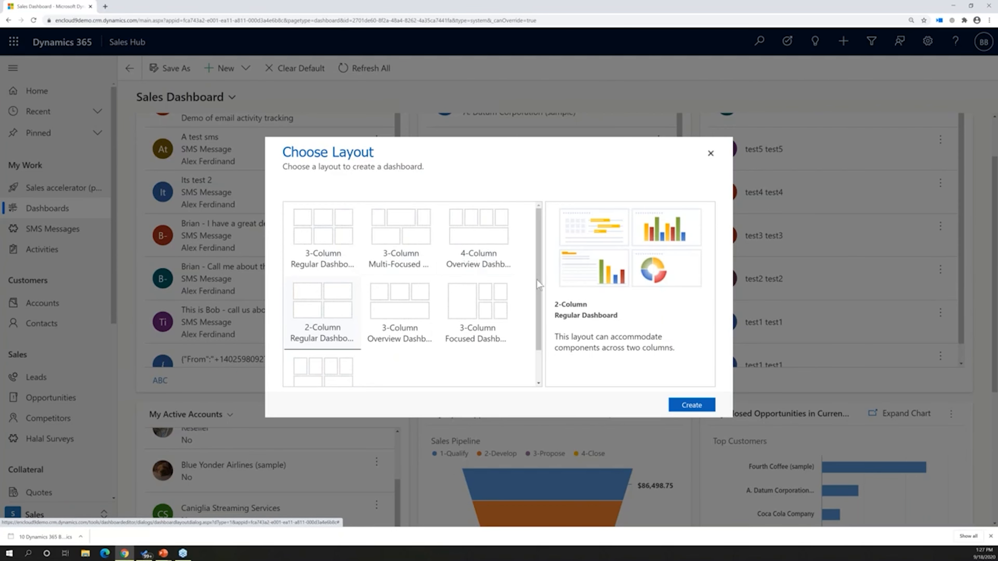
scroll(538, 284, down, 1)
scroll(366, 239, up, 1)
click(690, 410)
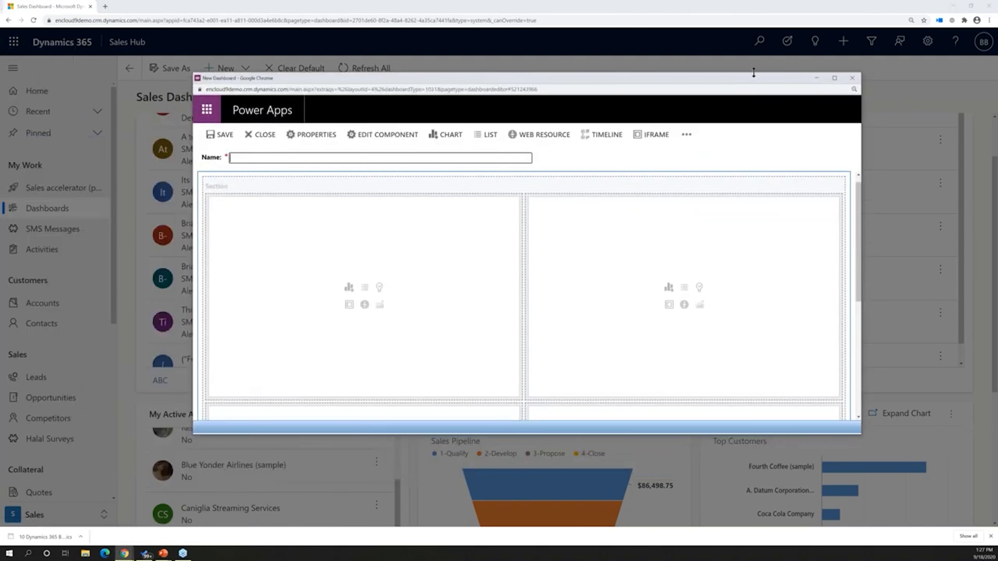
click(834, 78)
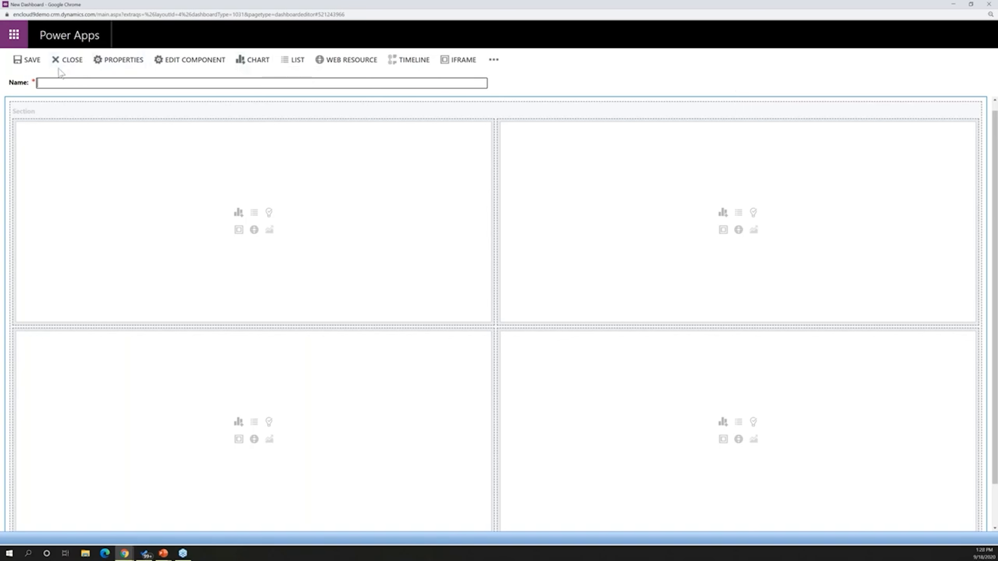
Add an Activities by Month Due chart for the Activity record type, using the My Activities view, to the dashboard's upper-left section.
click(237, 214)
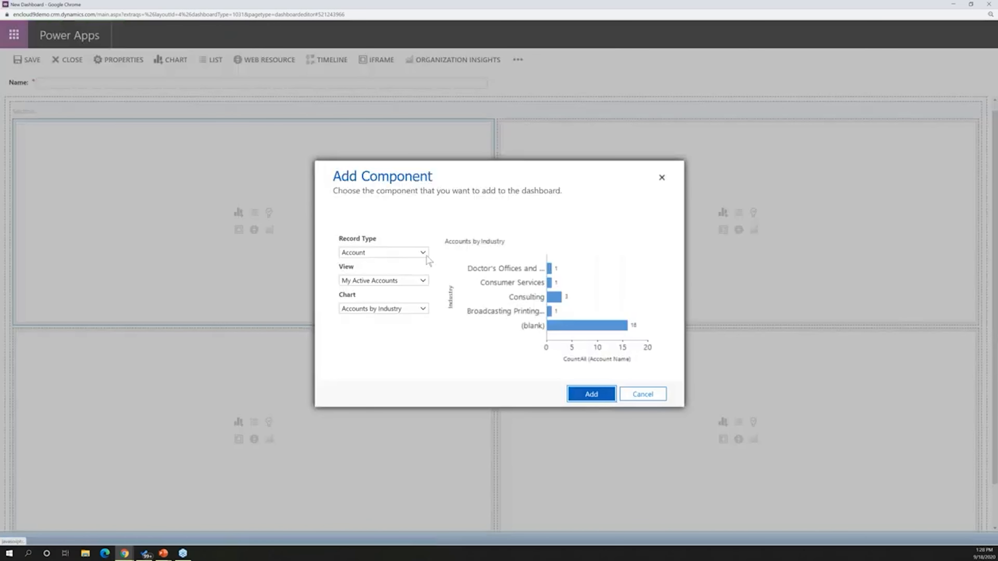
click(425, 254)
mouse_move(505, 268)
mouse_down()
mouse_move(507, 370)
mouse_move(511, 272)
mouse_up()
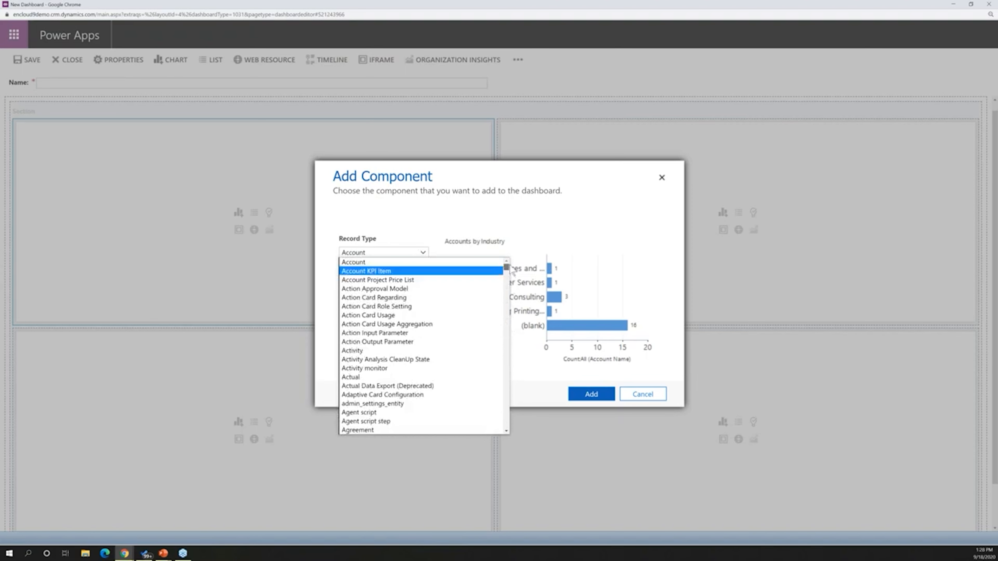
click(396, 351)
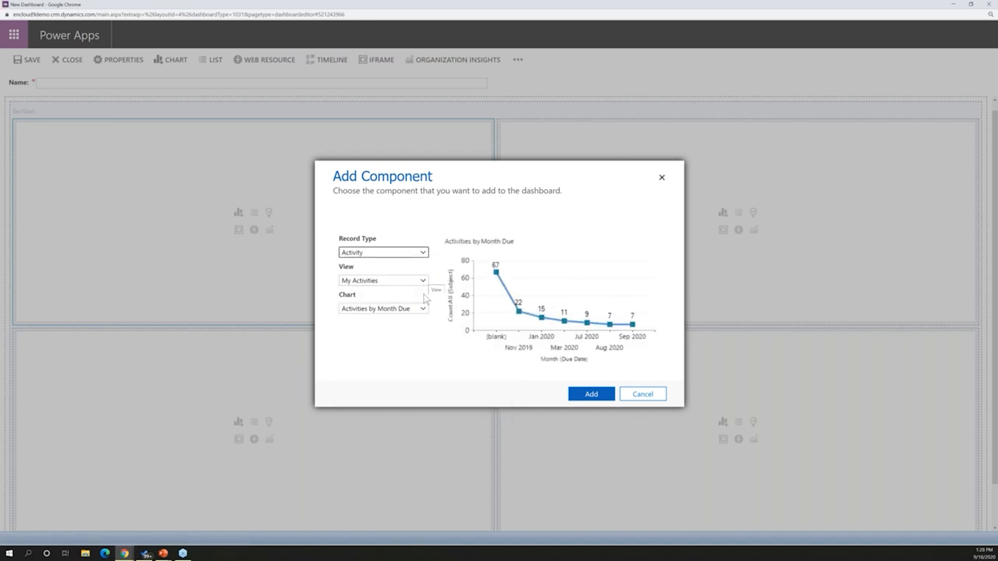
click(424, 309)
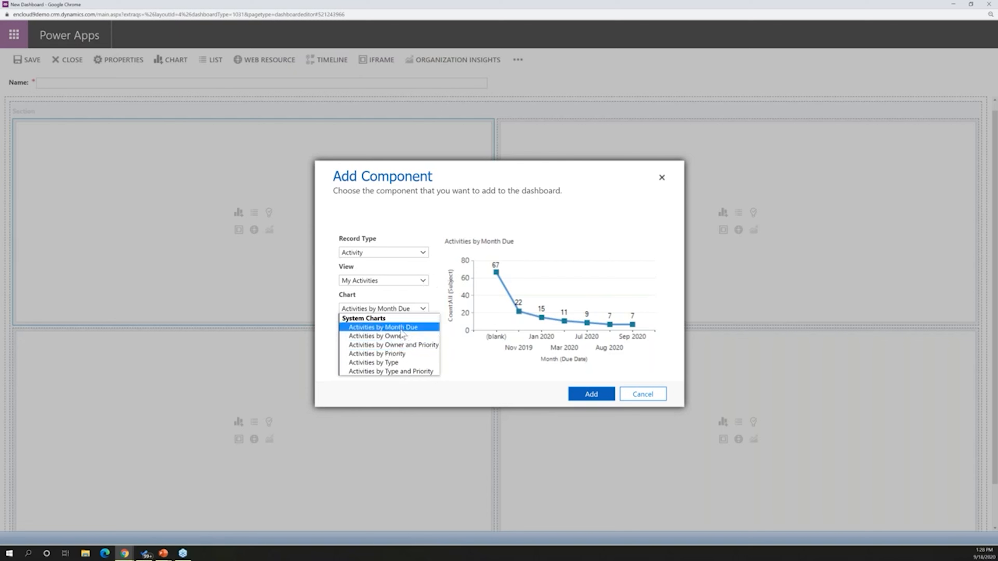
click(392, 327)
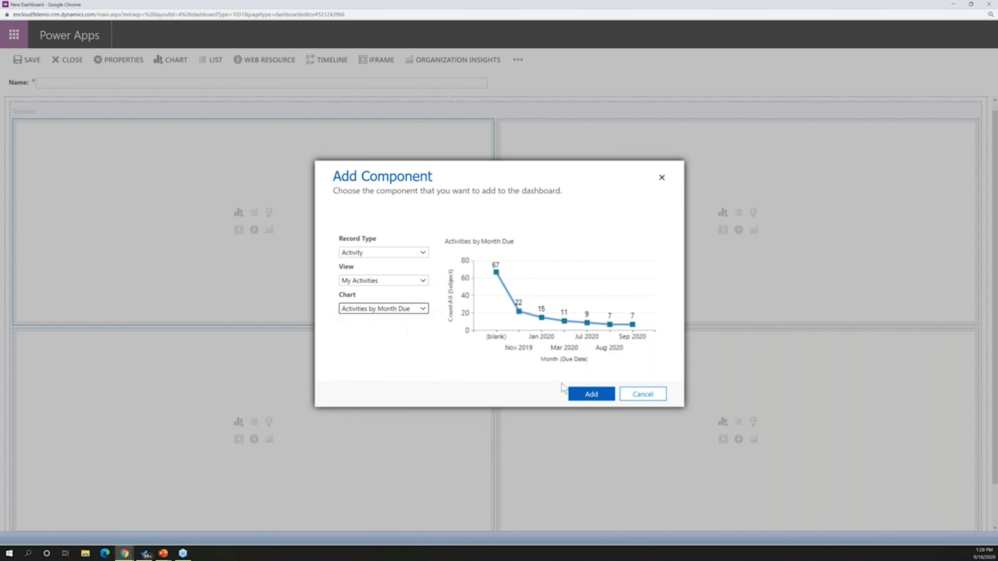
click(584, 393)
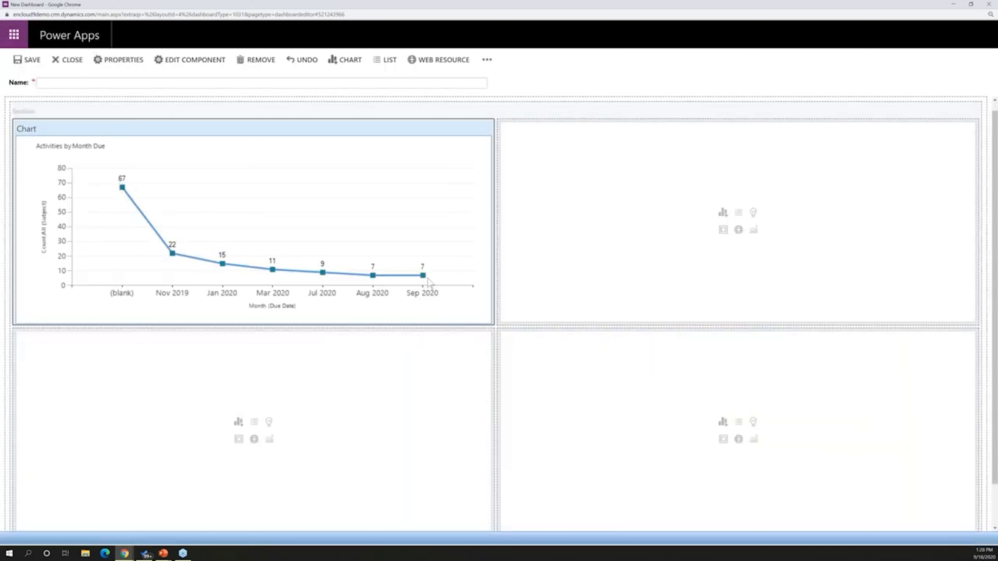
mouse_move(422, 279)
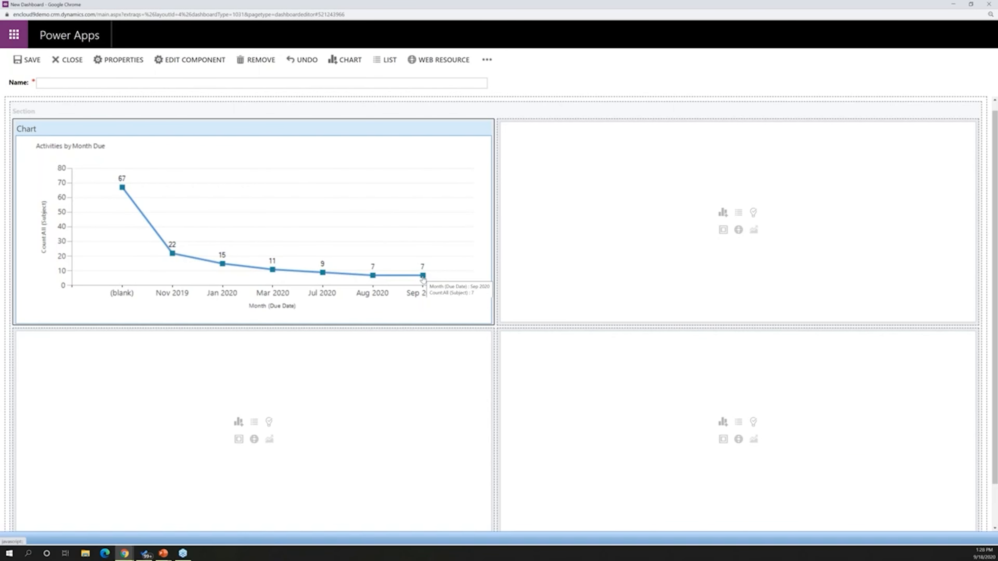
Add a Sales Pipeline chart for the Opportunity record type, using the My Open Opportunities view, to the dashboard's upper-right section.
click(723, 212)
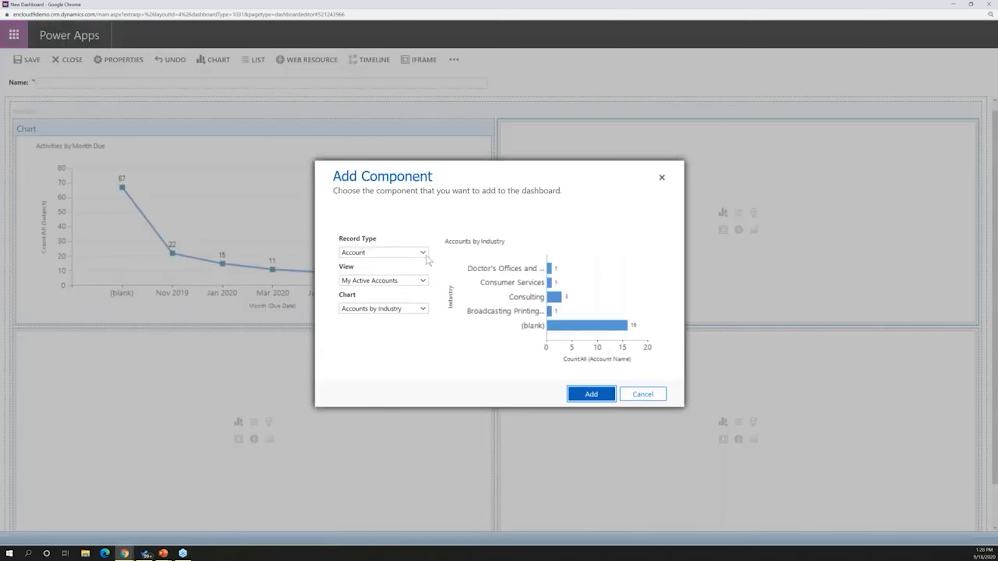
click(424, 254)
scroll(456, 291, down, 15)
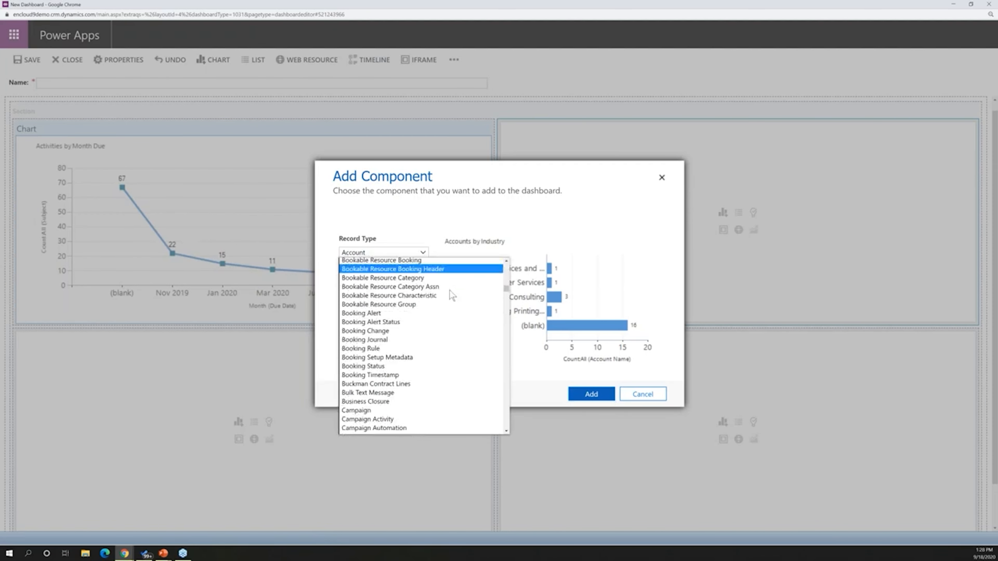
scroll(415, 314, down, 20)
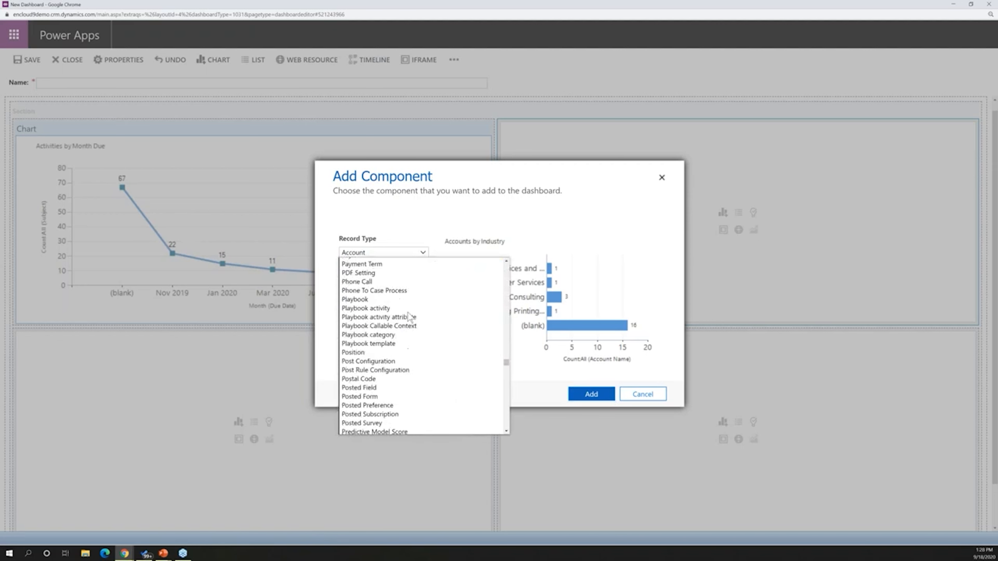
scroll(408, 316, up, 15)
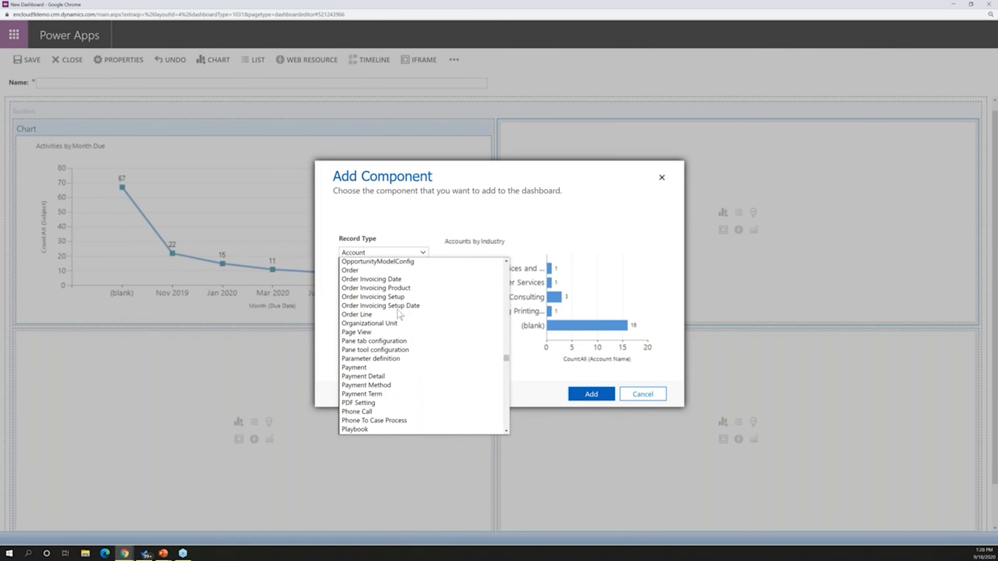
scroll(380, 303, up, 1)
click(380, 303)
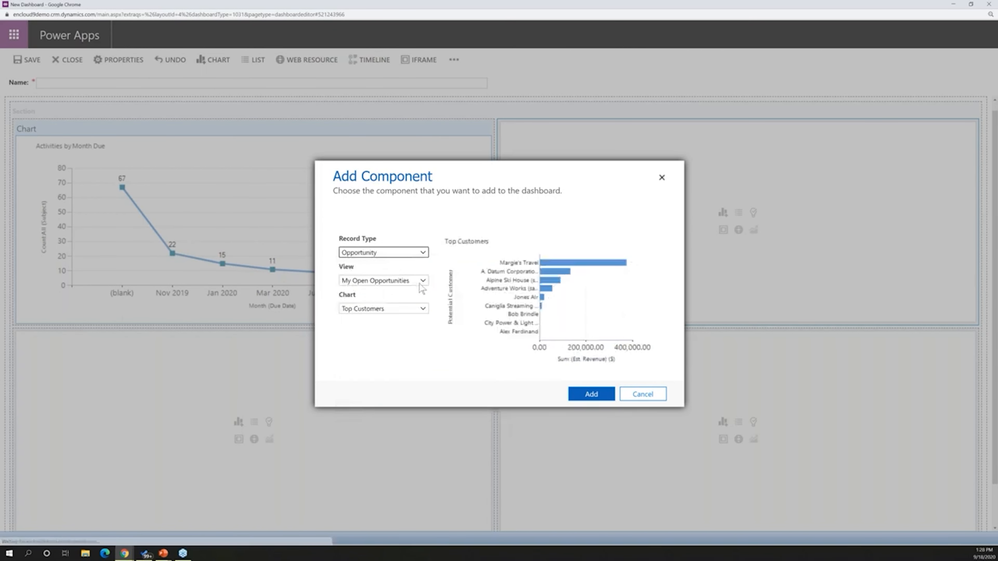
click(423, 309)
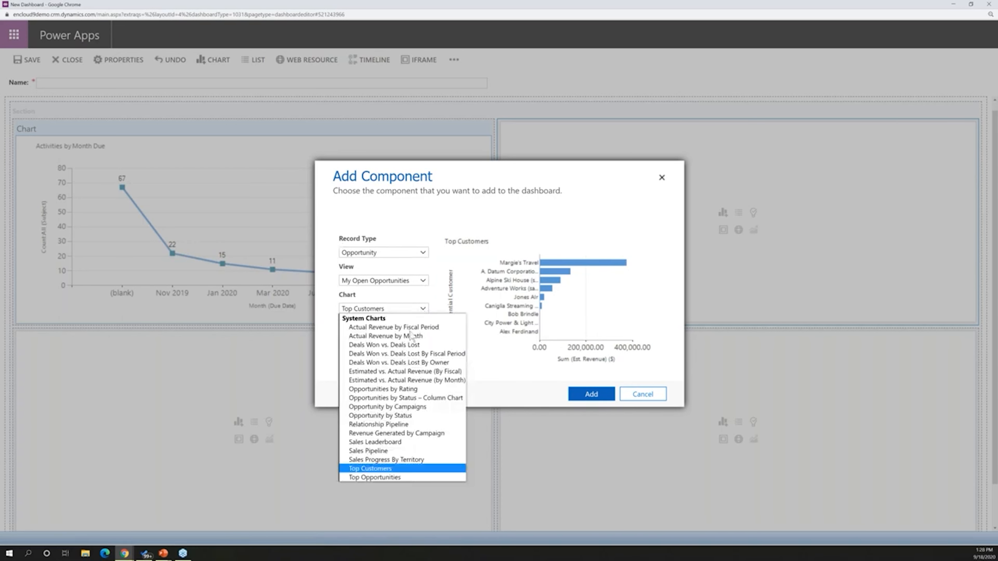
click(384, 451)
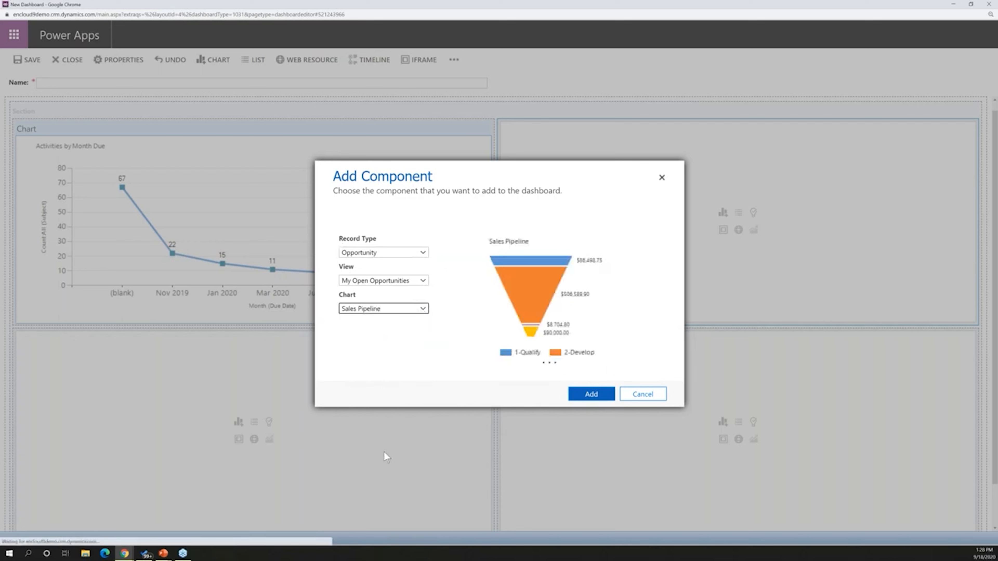
click(591, 394)
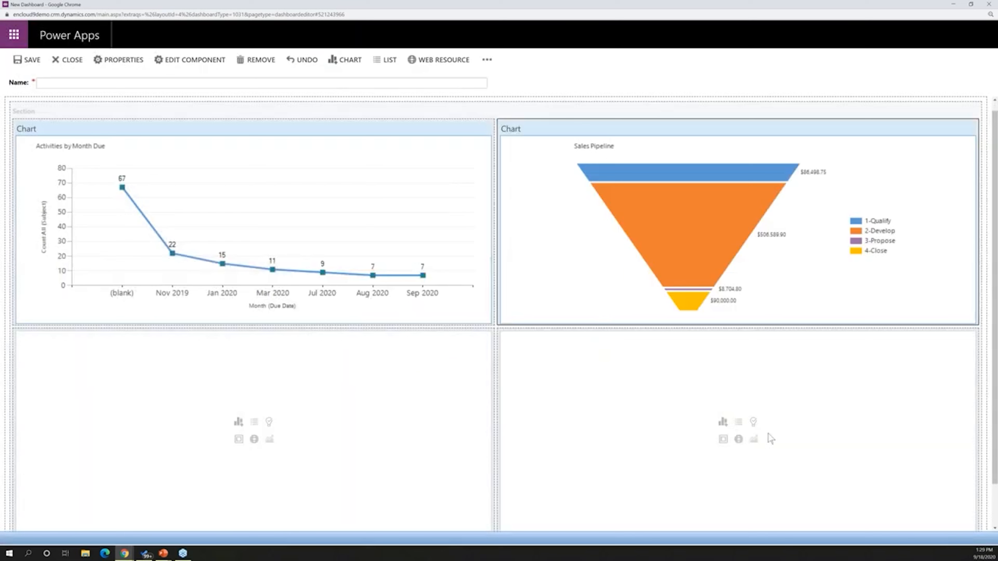
Add a list of Opportunities with the My Open Opportunities view to the dashboard's lower-right section.
click(738, 424)
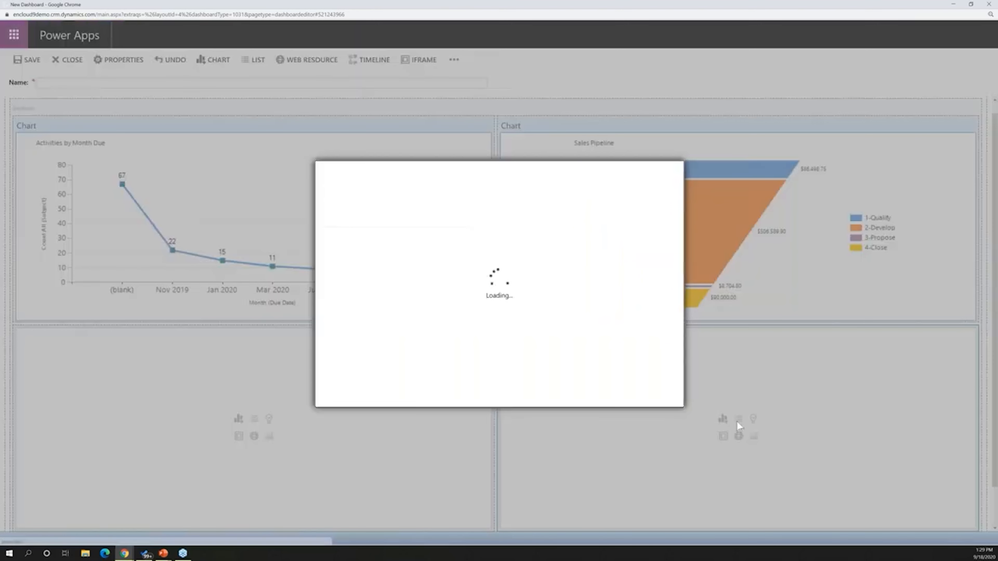
click(419, 255)
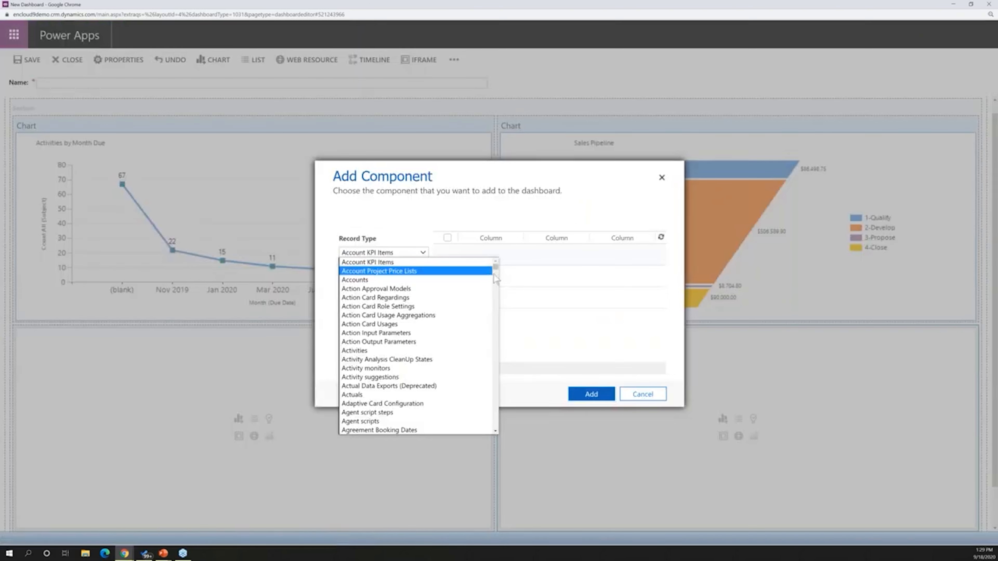
drag(495, 270, 495, 352)
click(430, 290)
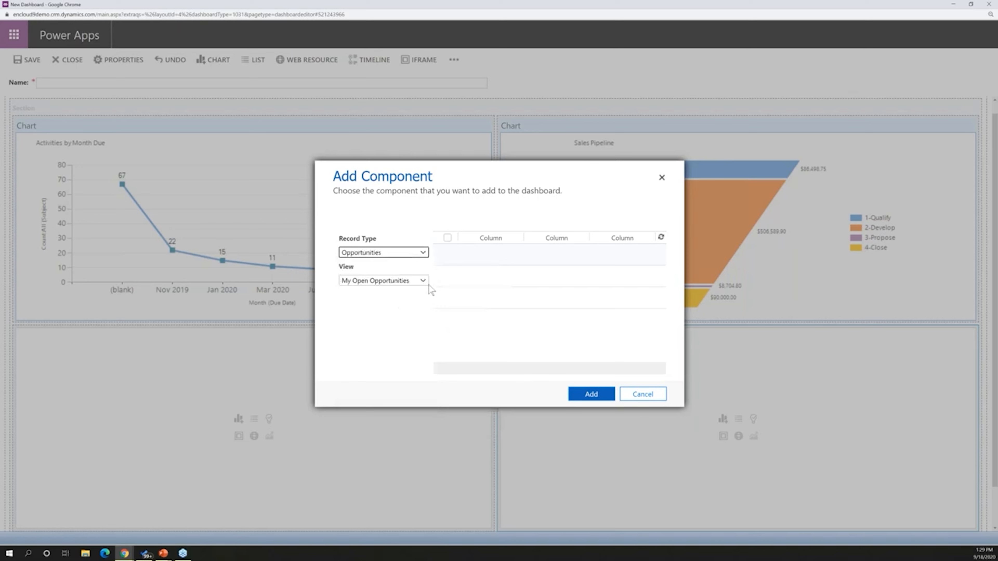
click(594, 395)
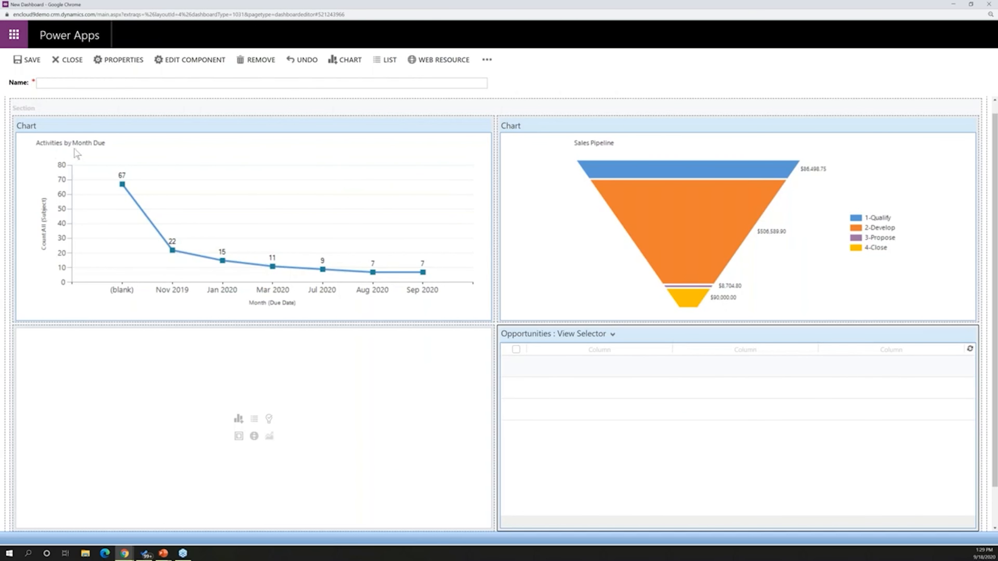
Add a list of Activities with the My Activities view to the dashboard's lower-left section.
click(254, 423)
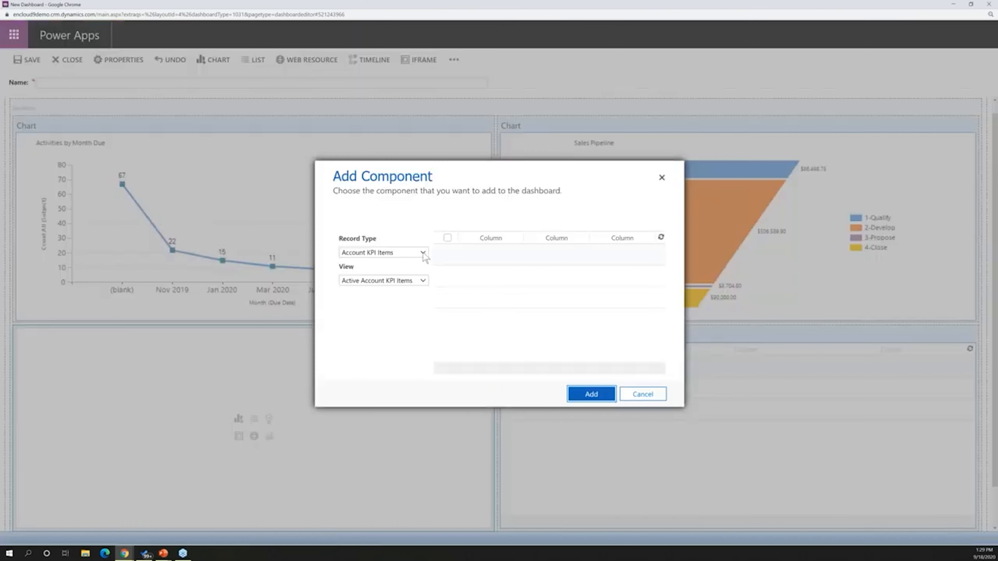
click(422, 253)
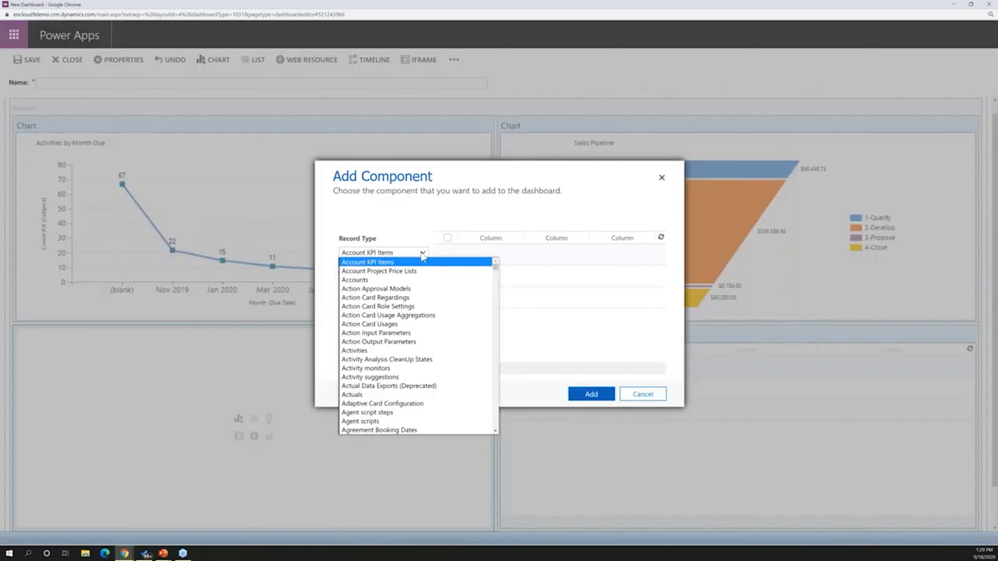
click(397, 350)
click(382, 283)
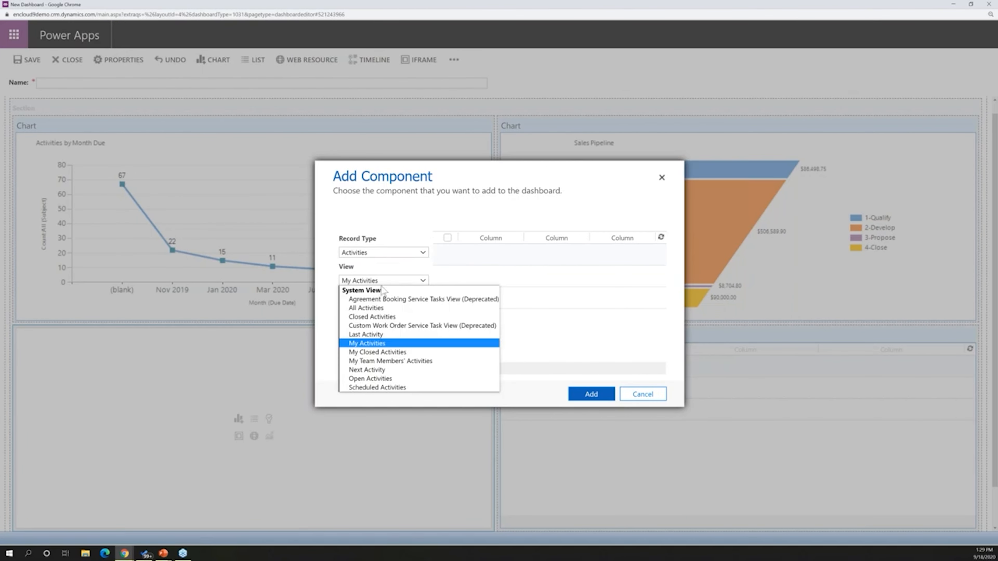
click(389, 283)
click(586, 394)
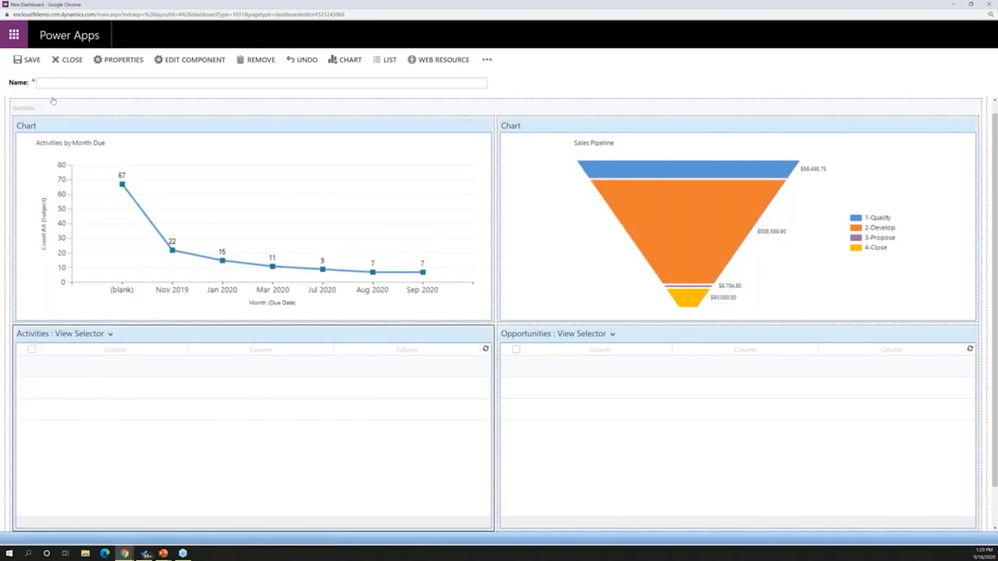
Name the dashboard with the owner's first name in possessive form followed by "personal Dashboard", save it and close the editor.
click(51, 83)
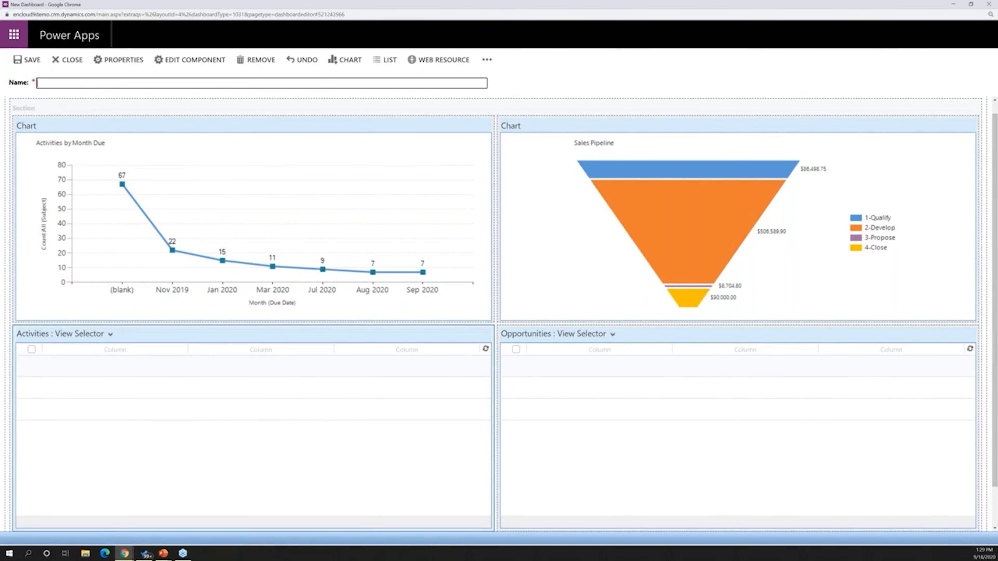
text(Brian's personal Dashboard)
click(30, 61)
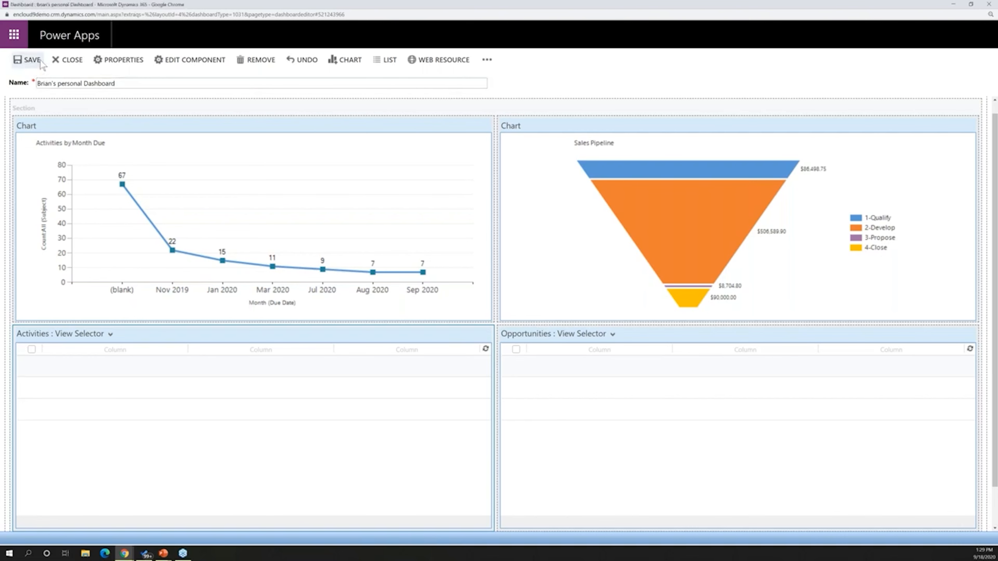
click(59, 61)
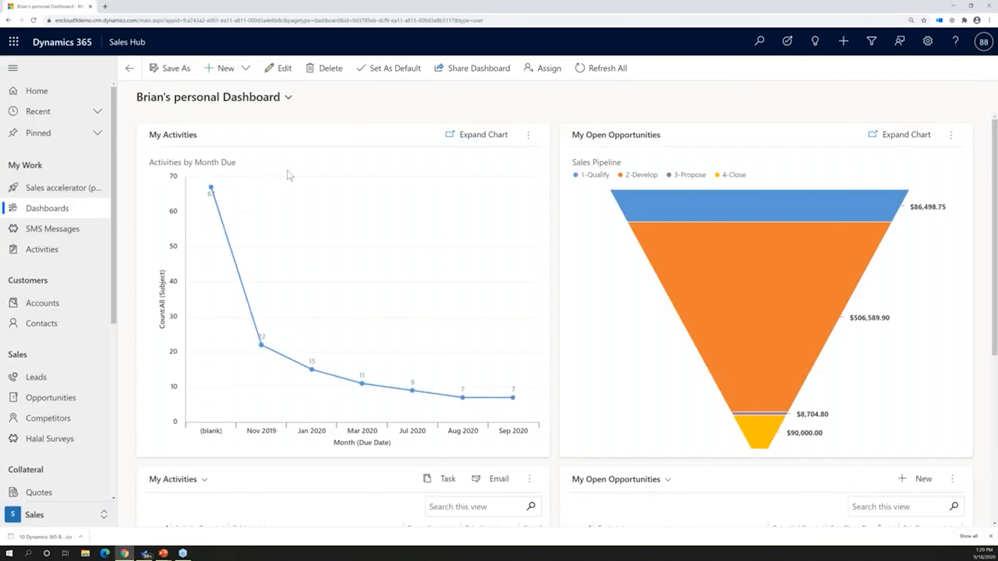
Set the new personal dashboard as the default dashboard and look over its charts and lists.
scroll(287, 173, down, 3)
scroll(285, 172, up, 3)
click(289, 98)
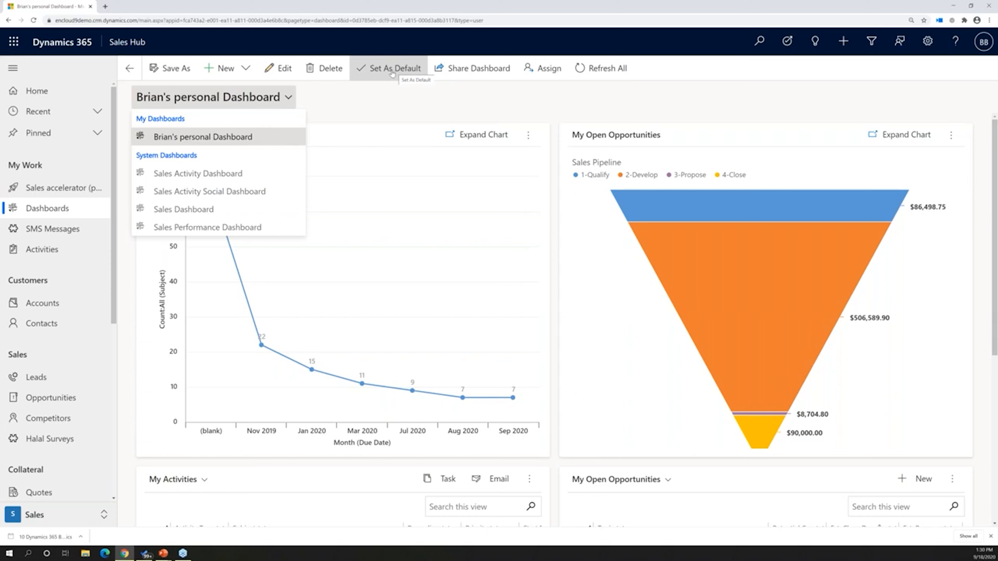
click(392, 70)
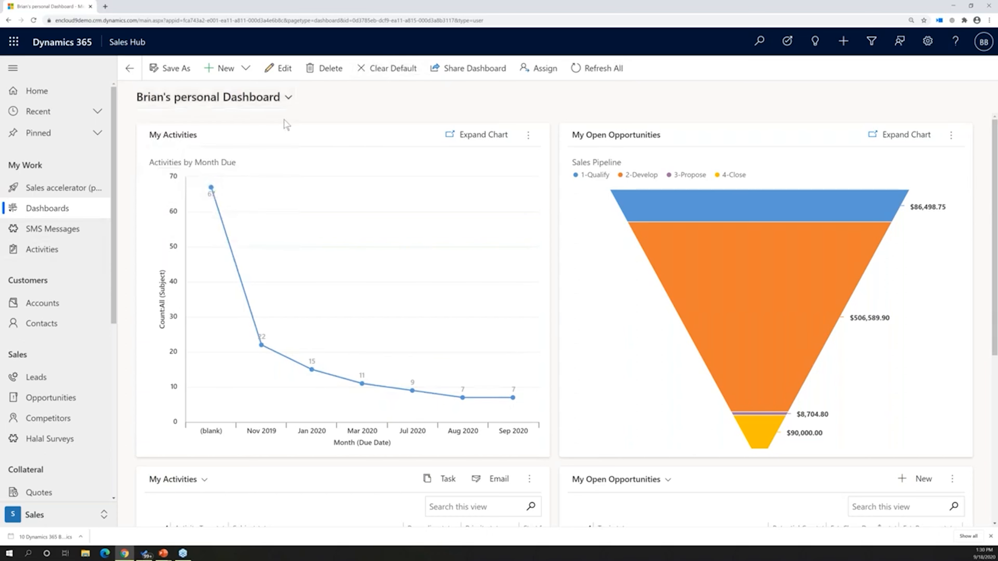
mouse_move(401, 201)
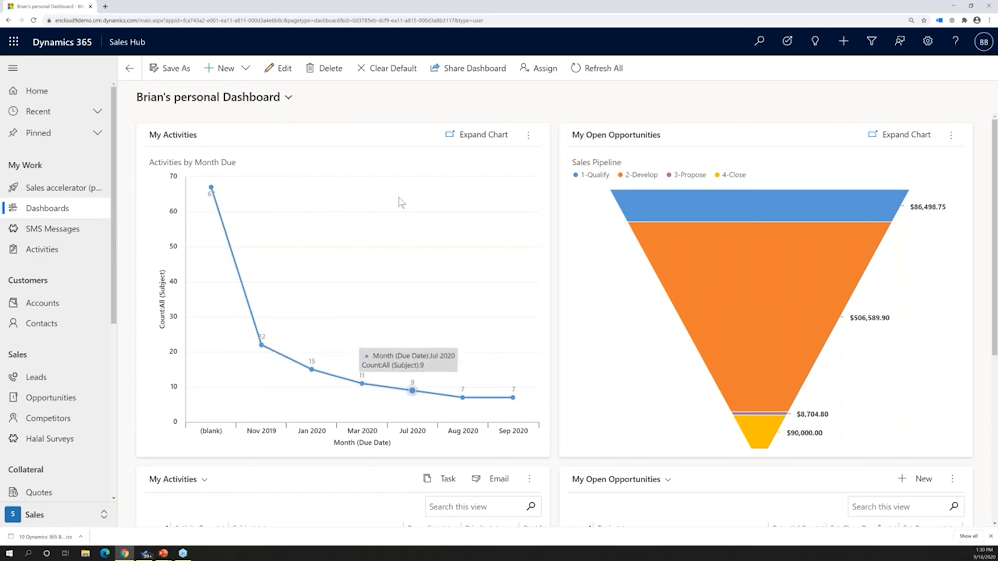
scroll(401, 201, down, 7)
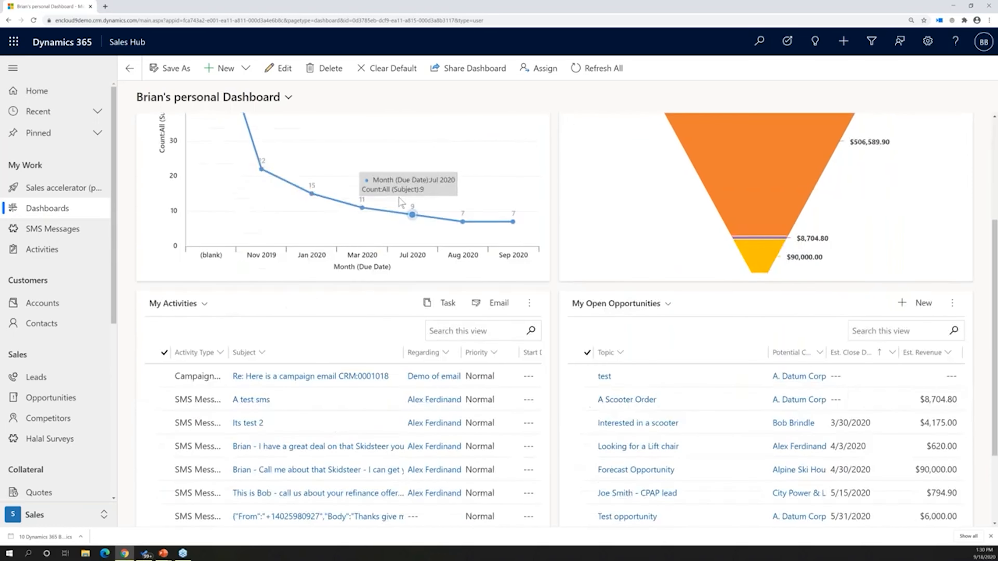